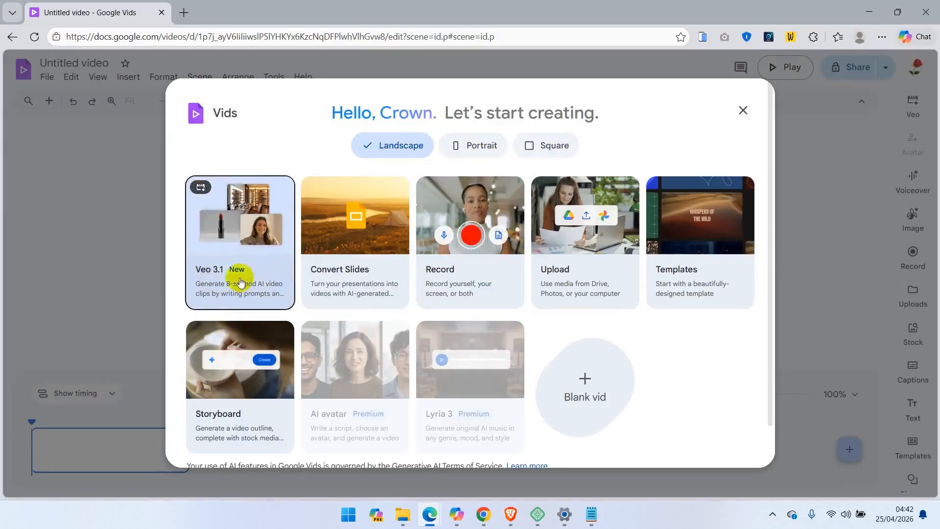
Start a Veo 3.1 AI video clip from scratch and paste the prompt describing a dark, eerie forest chase.
{"action": "left_click", "coordinate": [237, 237]}
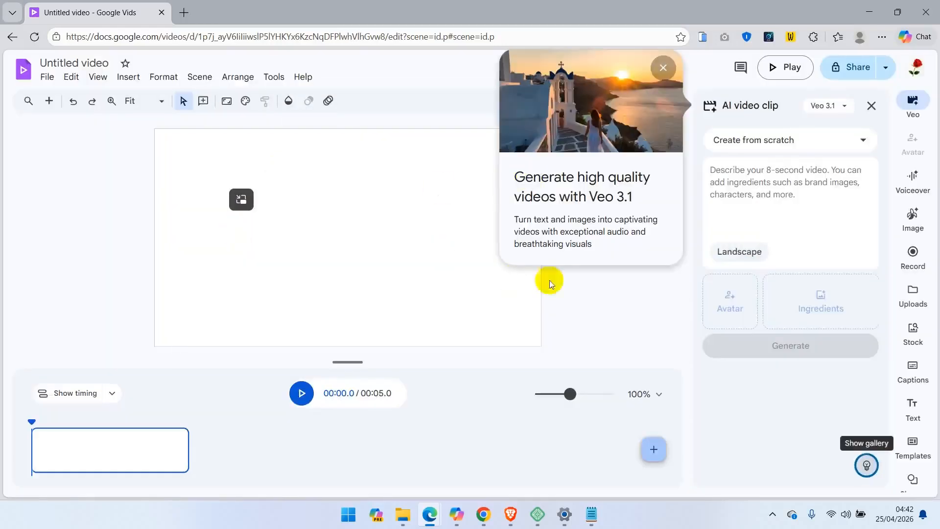
{"action": "left_click", "coordinate": [586, 286]}
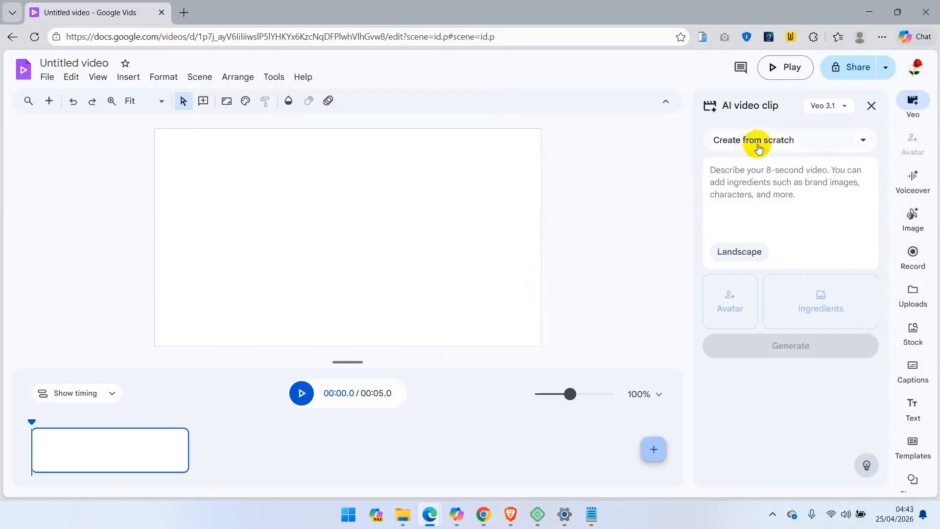
{"action": "left_click", "coordinate": [757, 183]}
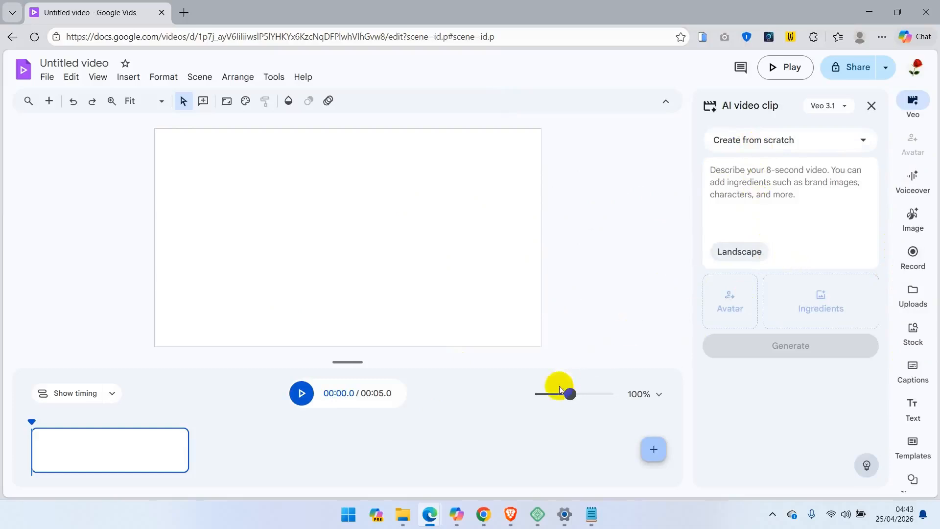
{"action": "key", "text": "ctrl+v"}
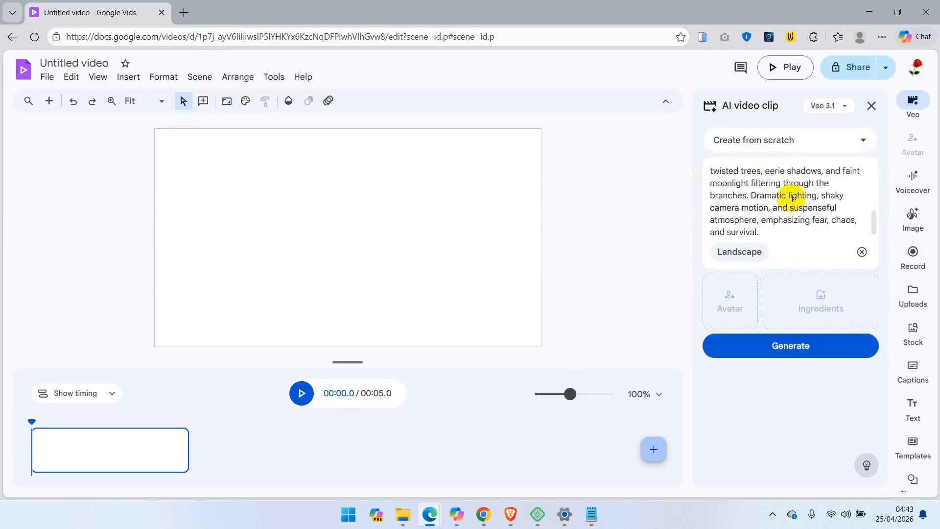
{"action": "left_click_drag", "start_coordinate": [873, 216], "coordinate": [873, 241]}
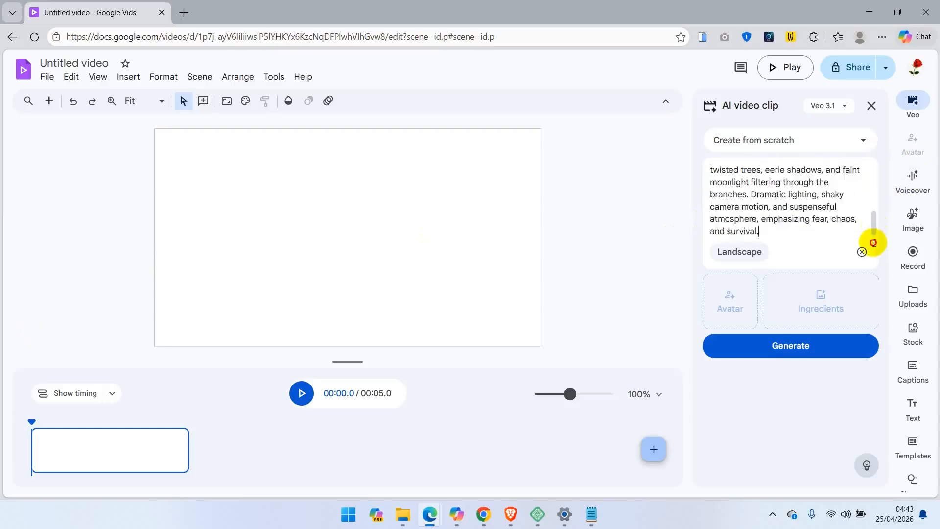
Keep the Landscape aspect ratio and generate the video clip.
{"action": "left_click", "coordinate": [740, 253]}
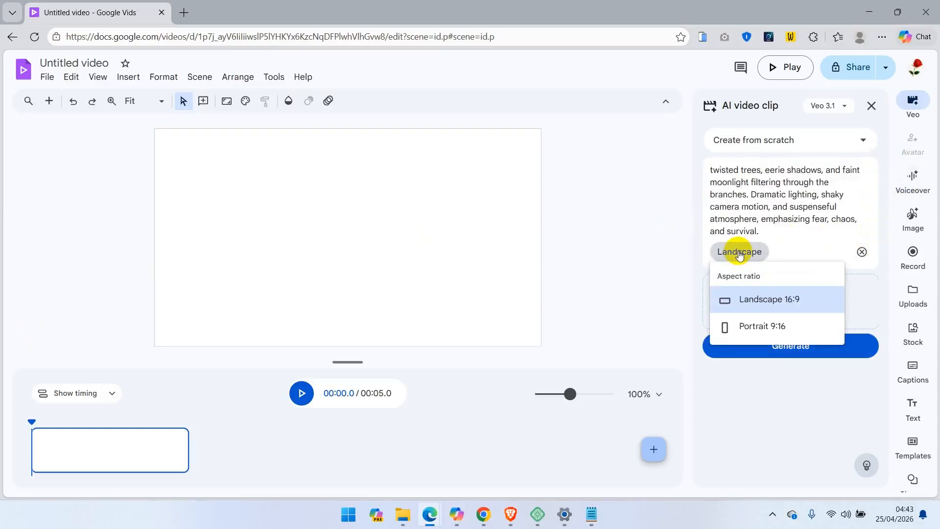
{"action": "left_click", "coordinate": [779, 234]}
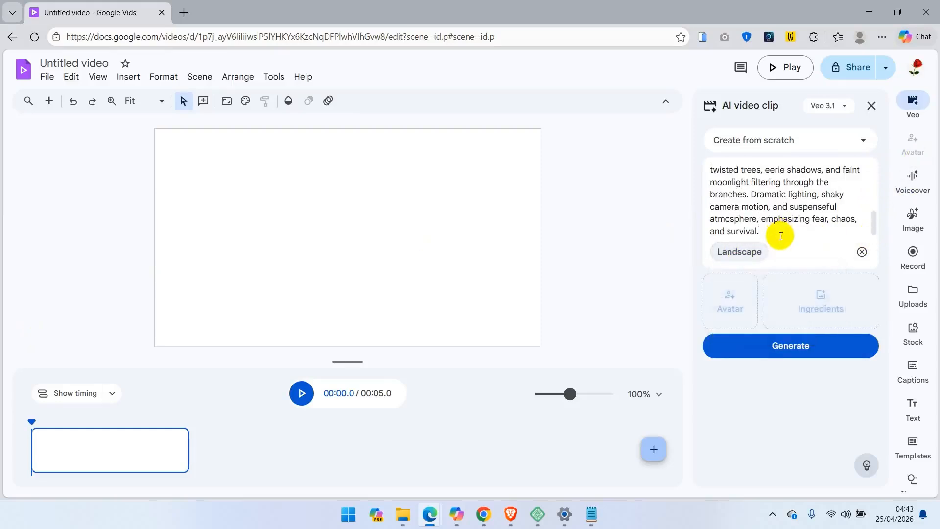
{"action": "left_click", "coordinate": [787, 345]}
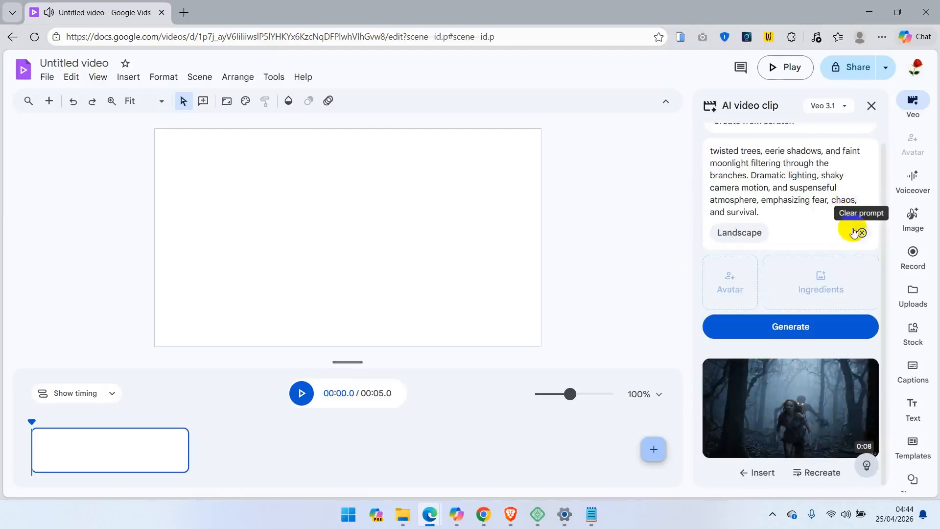
{"action": "mouse_move", "coordinate": [848, 390]}
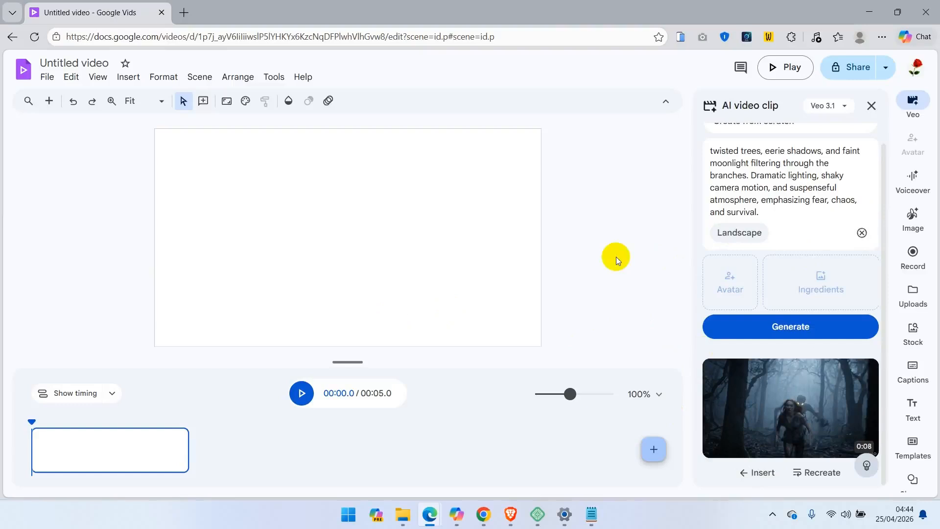
{"action": "right_click", "coordinate": [766, 391]}
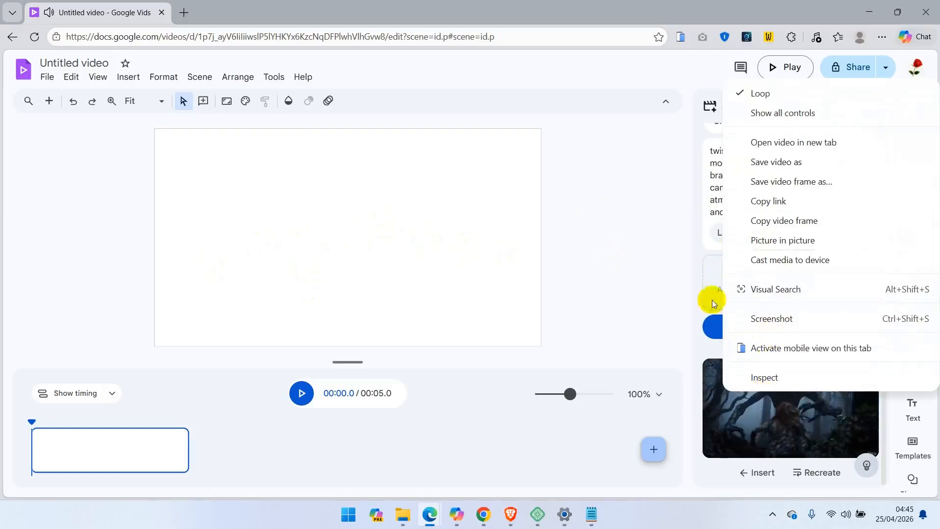
{"action": "left_click", "coordinate": [629, 11]}
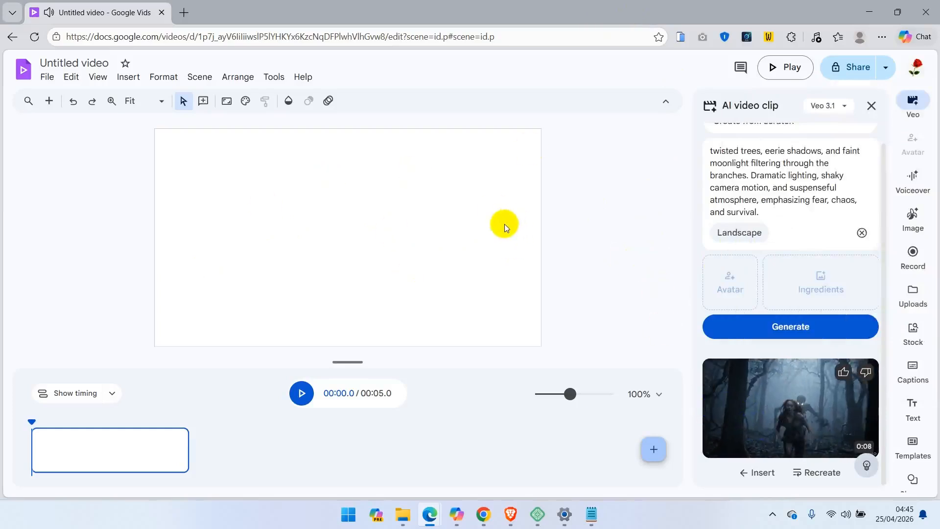
Insert the generated clip into the scene and play it through.
{"action": "left_click", "coordinate": [754, 473]}
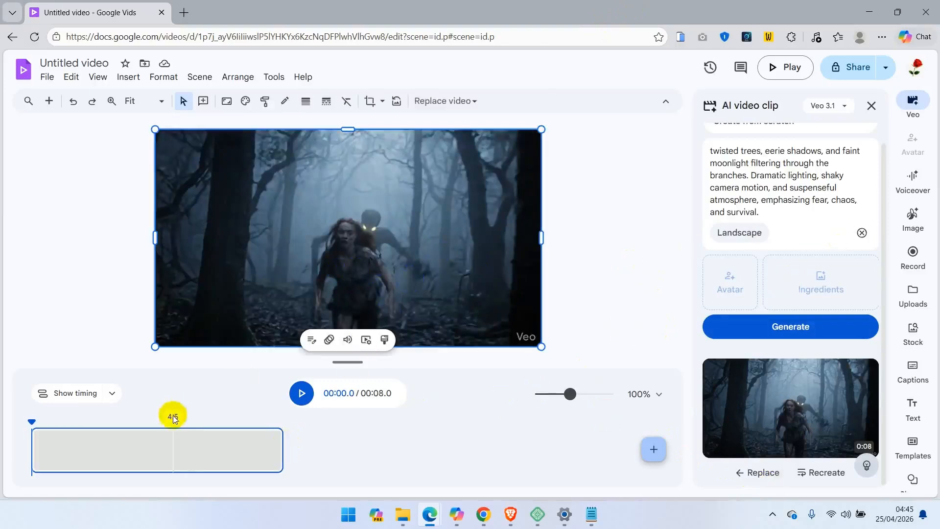
{"action": "key", "text": "space"}
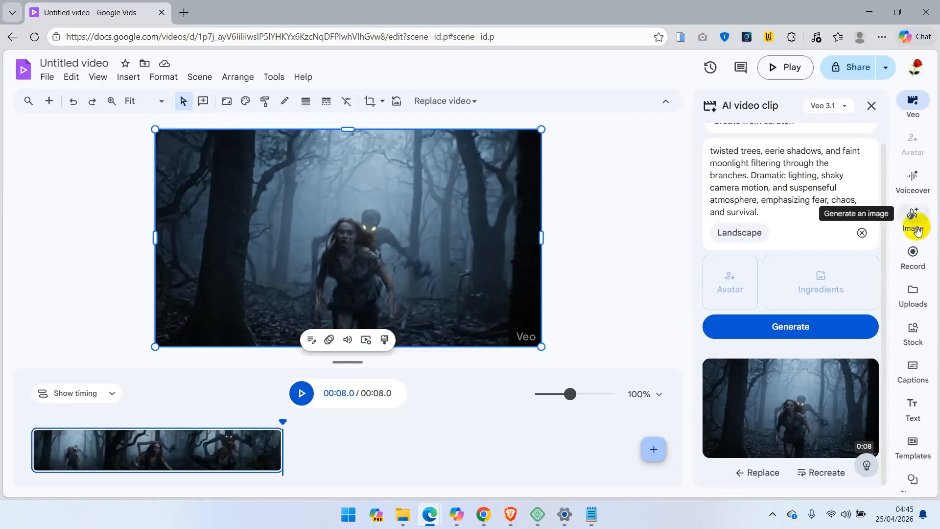
Open the image generator and paste a prompt describing two Nigerian men chatting over pizza at a cafeteria table.
{"action": "scroll", "coordinate": [884, 139], "scroll_direction": "up", "scroll_amount": 1}
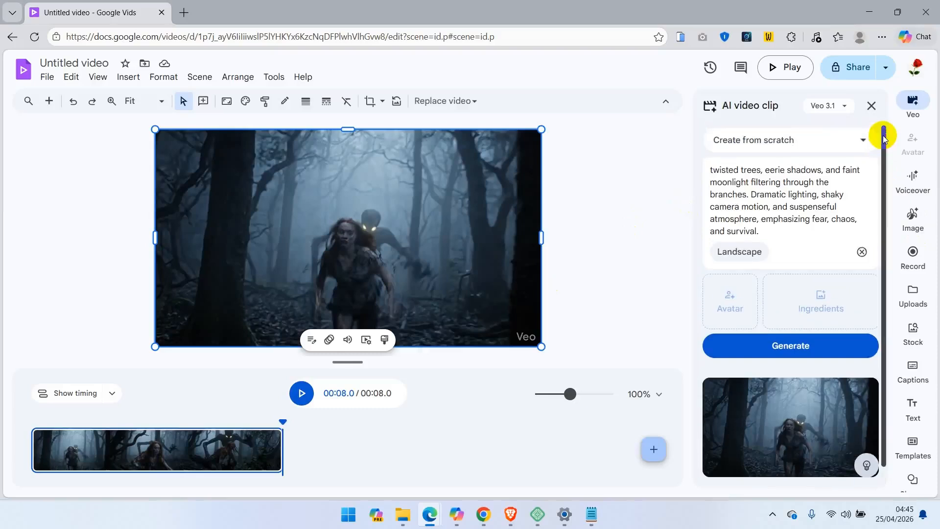
{"action": "left_click", "coordinate": [915, 222]}
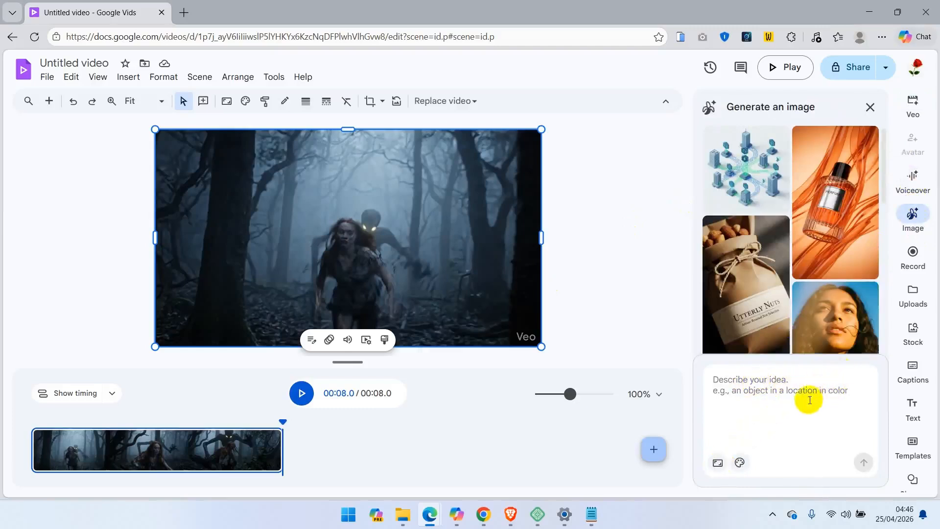
{"action": "left_click", "coordinate": [820, 387]}
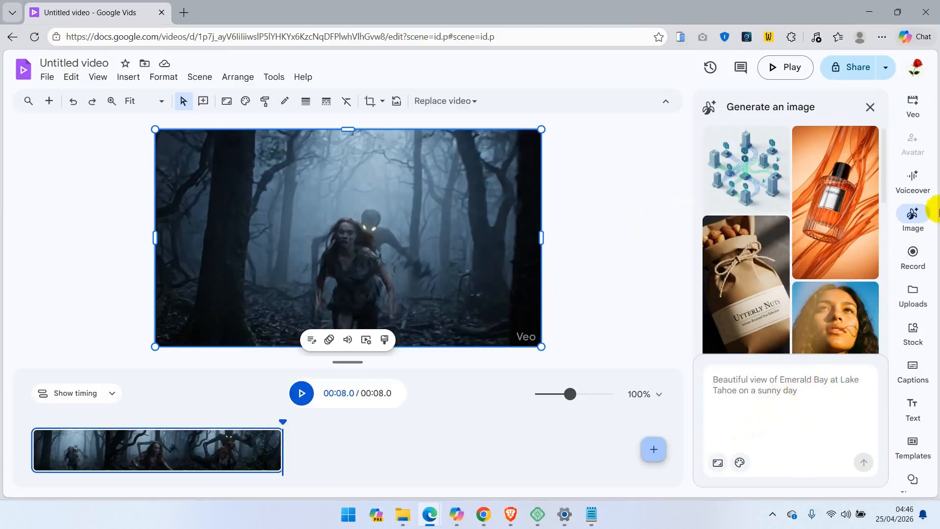
{"action": "left_click", "coordinate": [911, 218]}
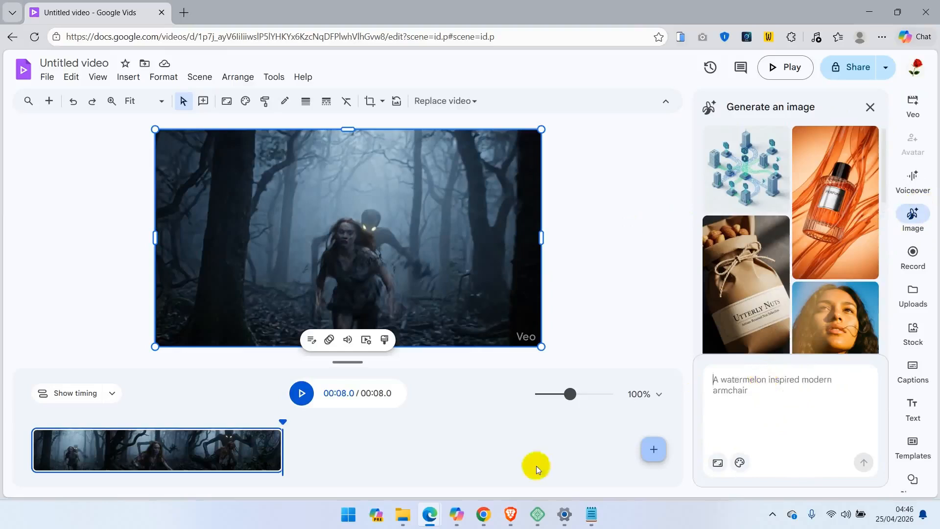
{"action": "left_click", "coordinate": [768, 389]}
{"action": "key", "text": "ctrl+v"}
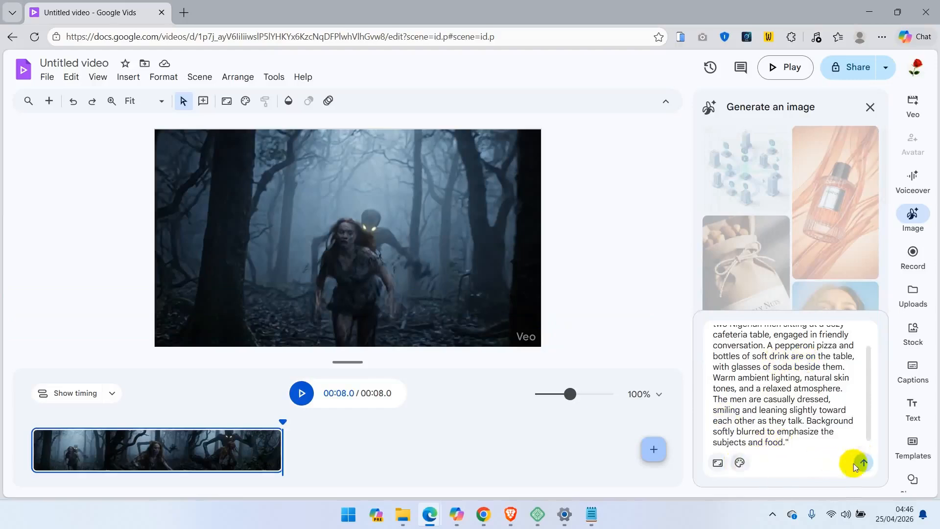
Generate the image with aspect ratio Landscape 16:9 and No style.
{"action": "left_click", "coordinate": [718, 464]}
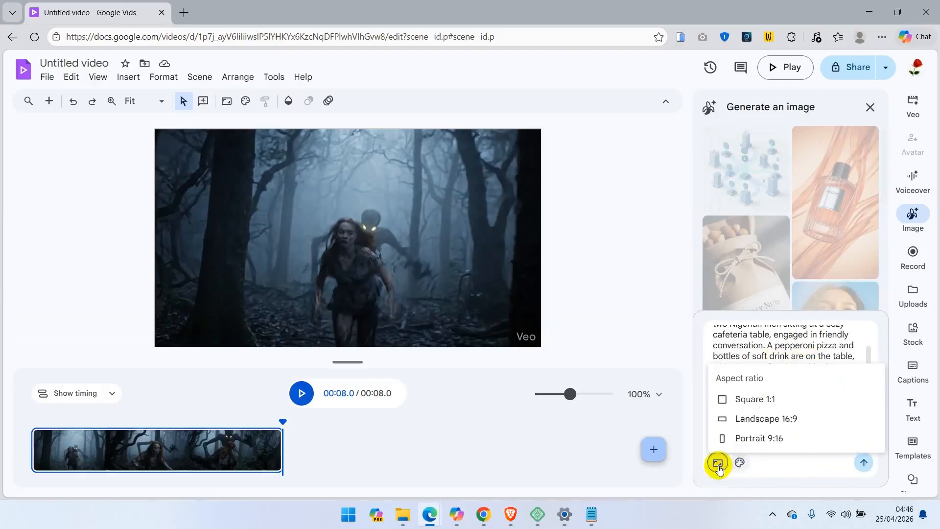
{"action": "left_click", "coordinate": [753, 423]}
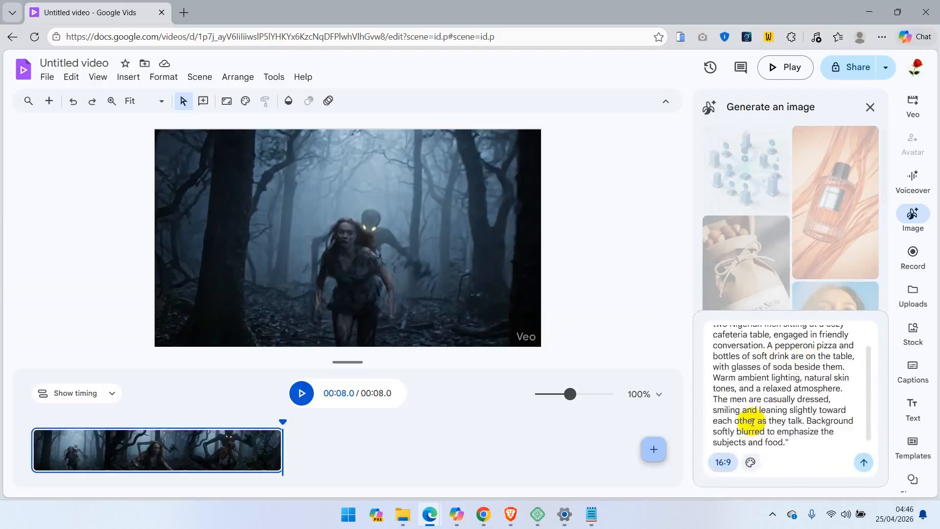
{"action": "left_click", "coordinate": [751, 463]}
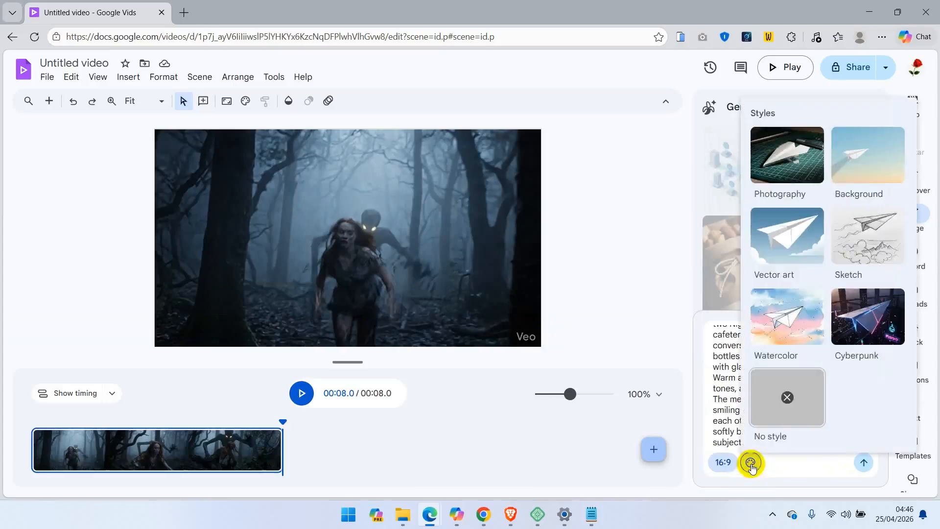
{"action": "left_click", "coordinate": [767, 424]}
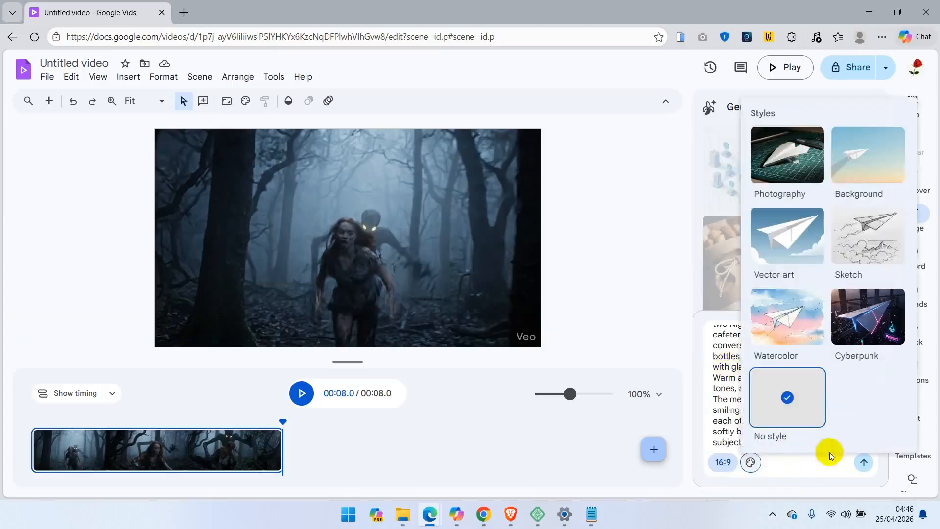
{"action": "left_click", "coordinate": [722, 399]}
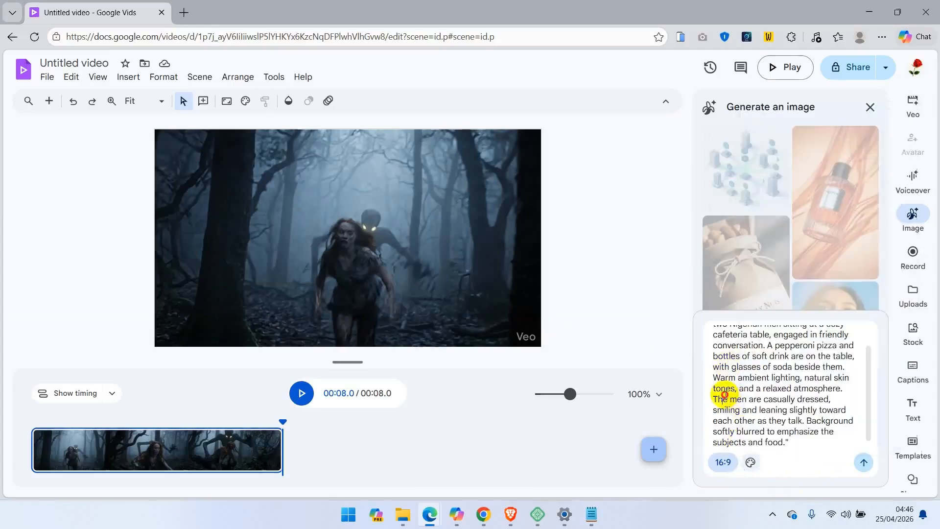
{"action": "left_click", "coordinate": [867, 461]}
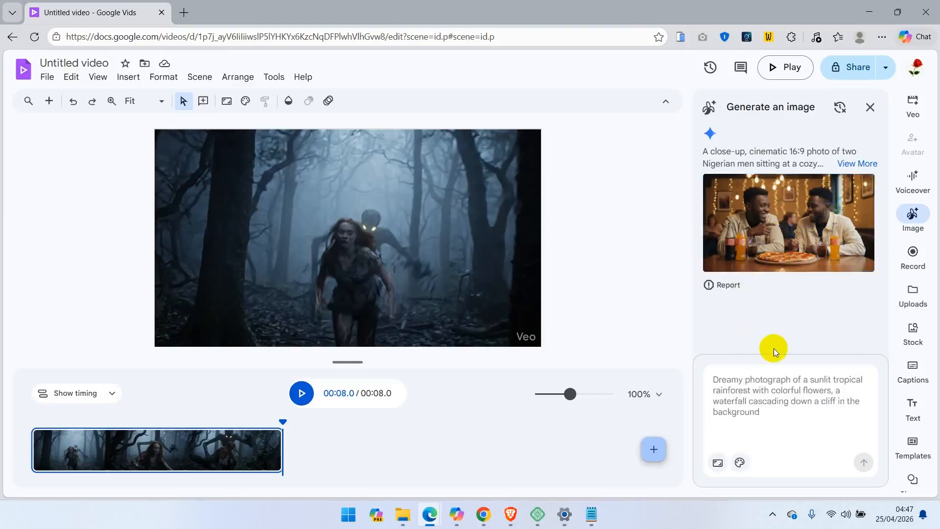
Save the generated image to the Downloads folder and close the downloads list.
{"action": "right_click", "coordinate": [840, 229]}
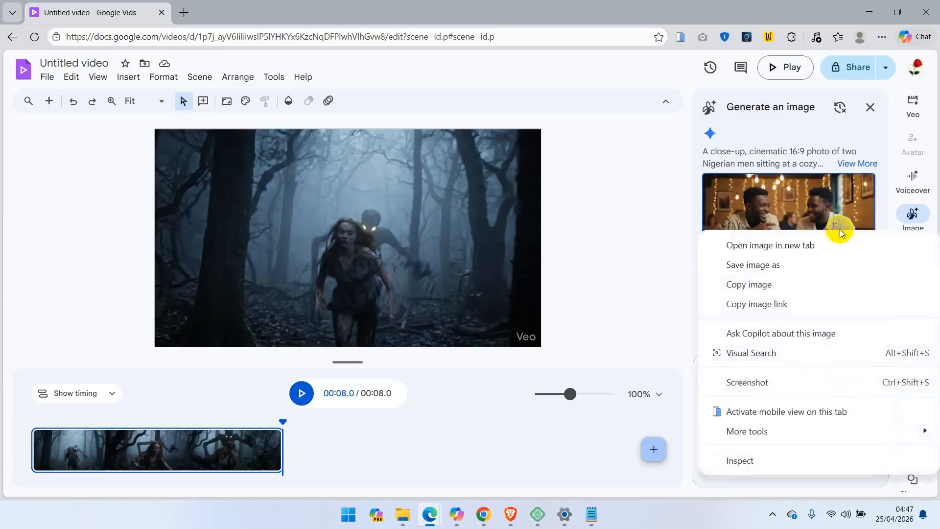
{"action": "left_click", "coordinate": [791, 265]}
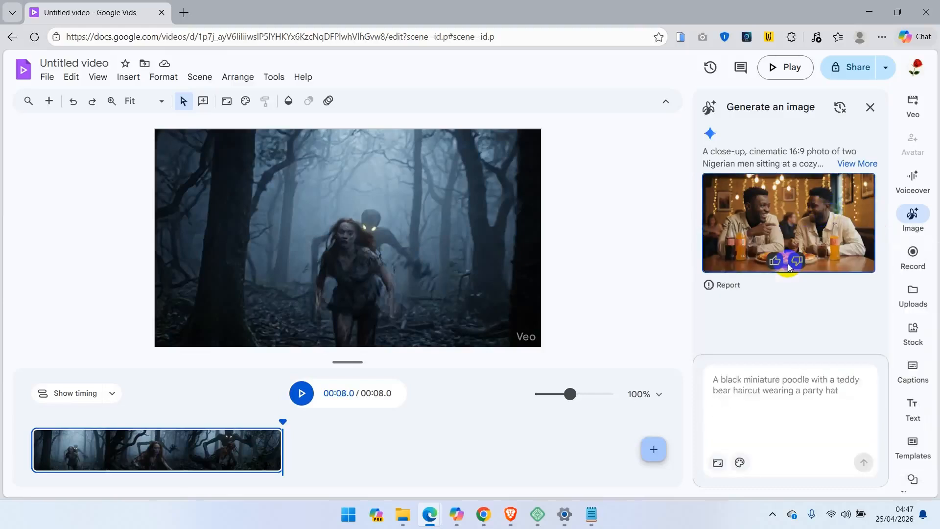
{"action": "key", "text": "Return"}
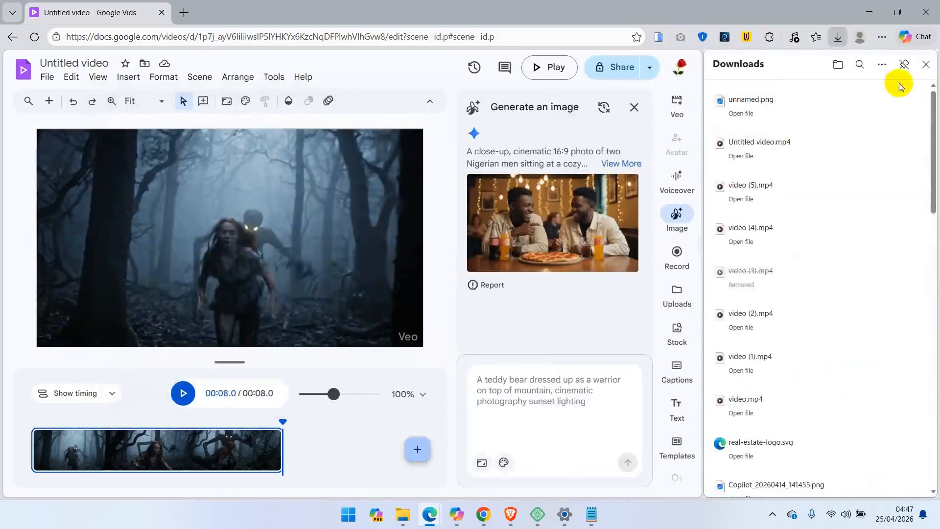
{"action": "left_click", "coordinate": [926, 64]}
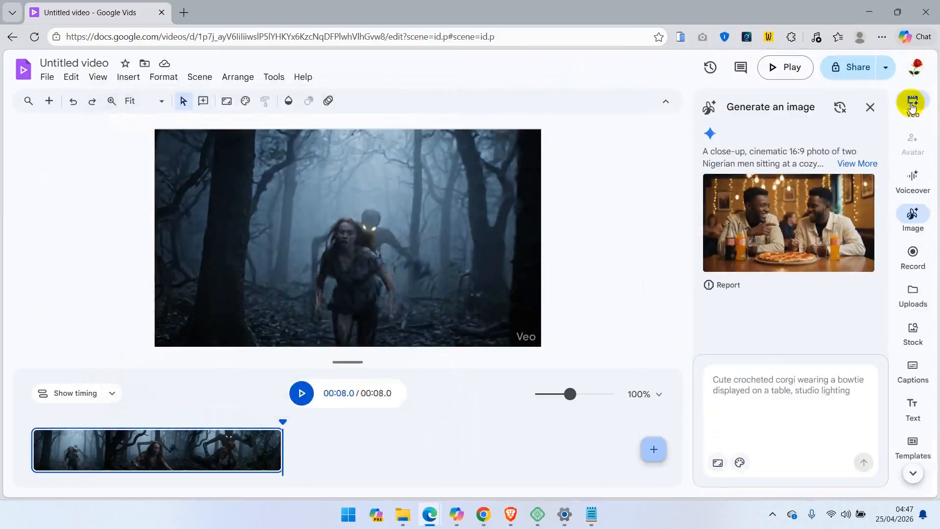
Switch the Veo clip mode to Animate an image and clear the previous prompt text.
{"action": "left_click", "coordinate": [912, 105]}
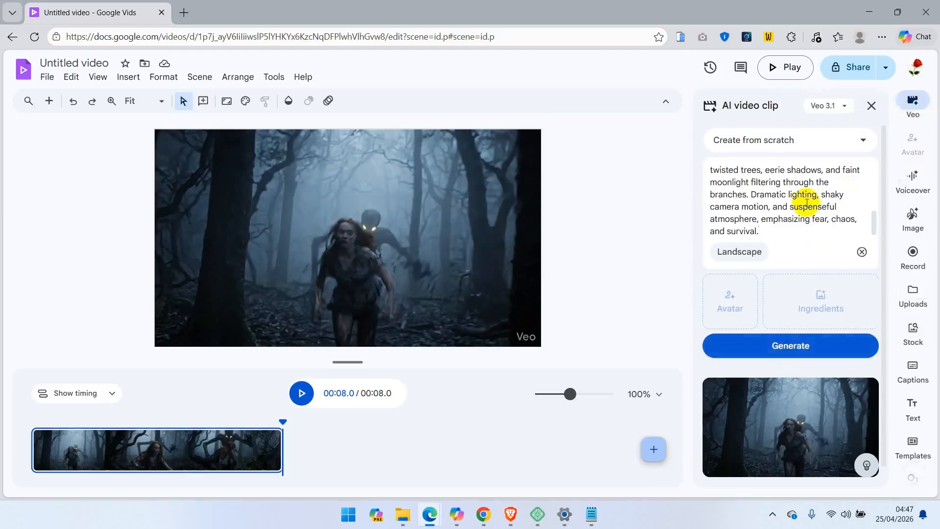
{"action": "left_click", "coordinate": [781, 151]}
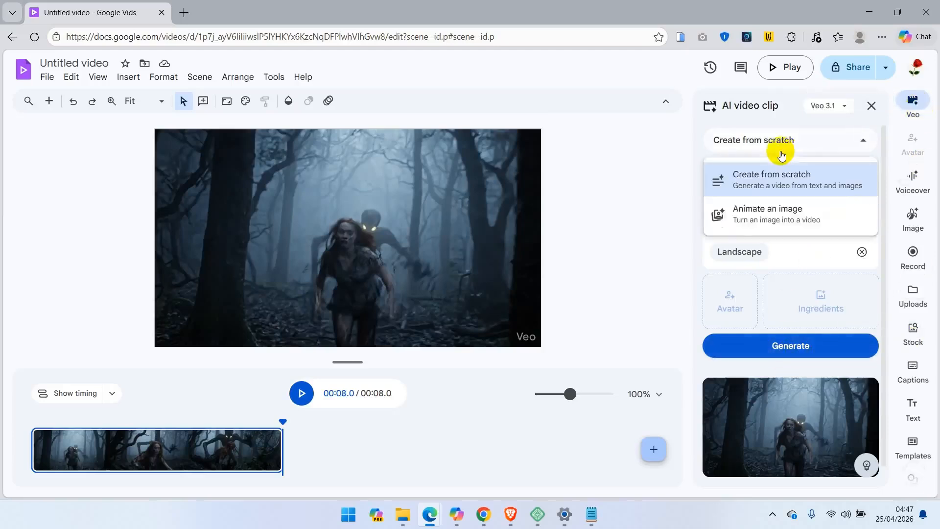
{"action": "left_click", "coordinate": [736, 219]}
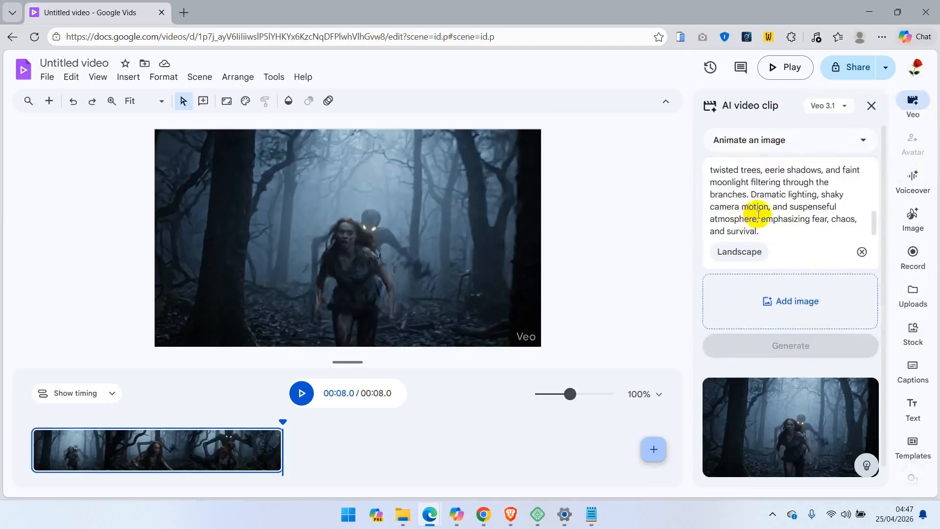
{"action": "left_click", "coordinate": [792, 206]}
{"action": "key", "text": "ctrl+a"}
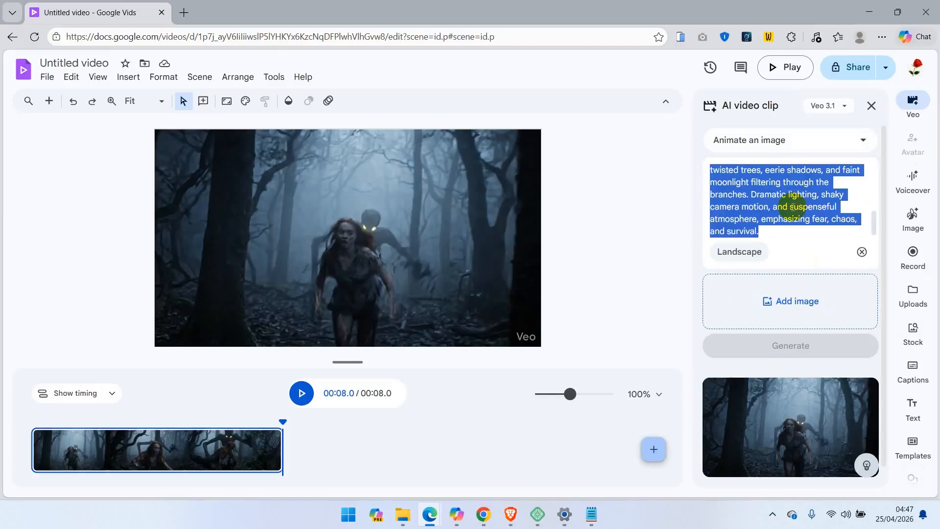
{"action": "key", "text": "BackSpace"}
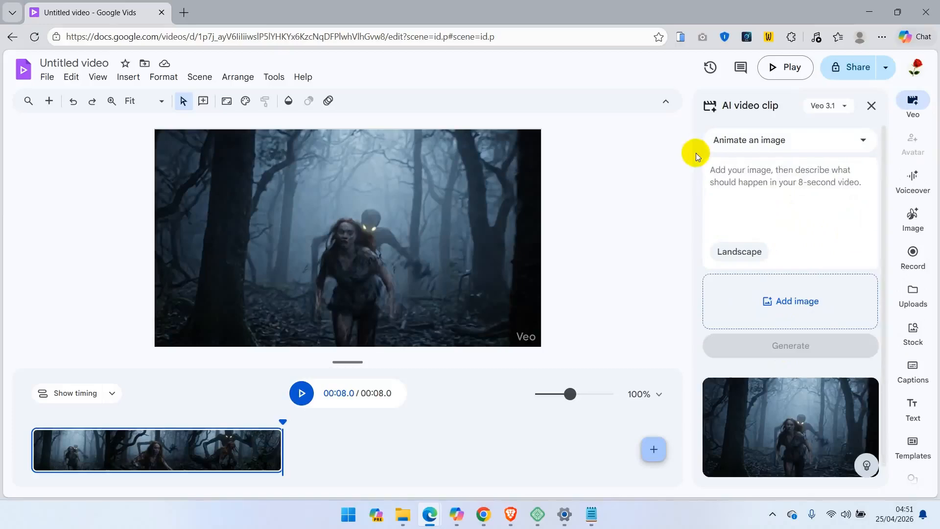
Add the downloaded image Copilot_20260425_041806 as the source image, agreeing to the image content terms.
{"action": "left_click", "coordinate": [786, 304]}
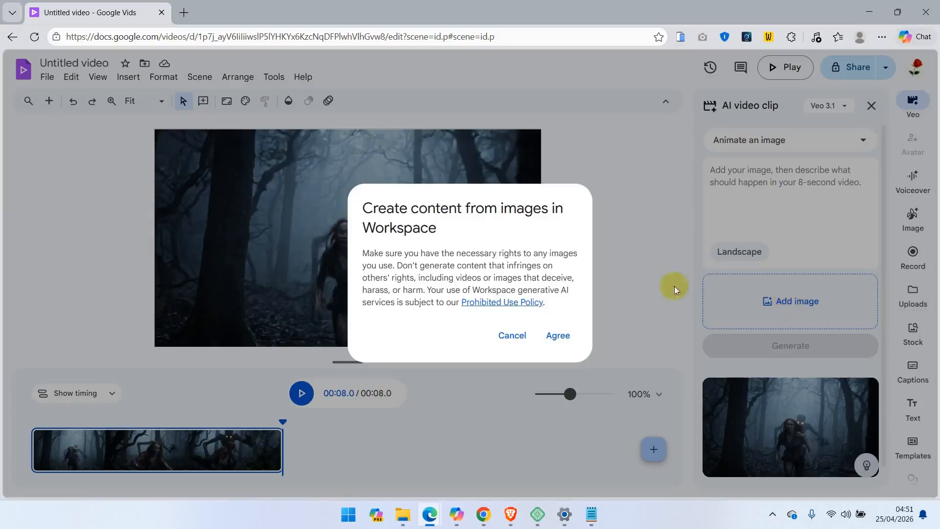
{"action": "left_click", "coordinate": [557, 334]}
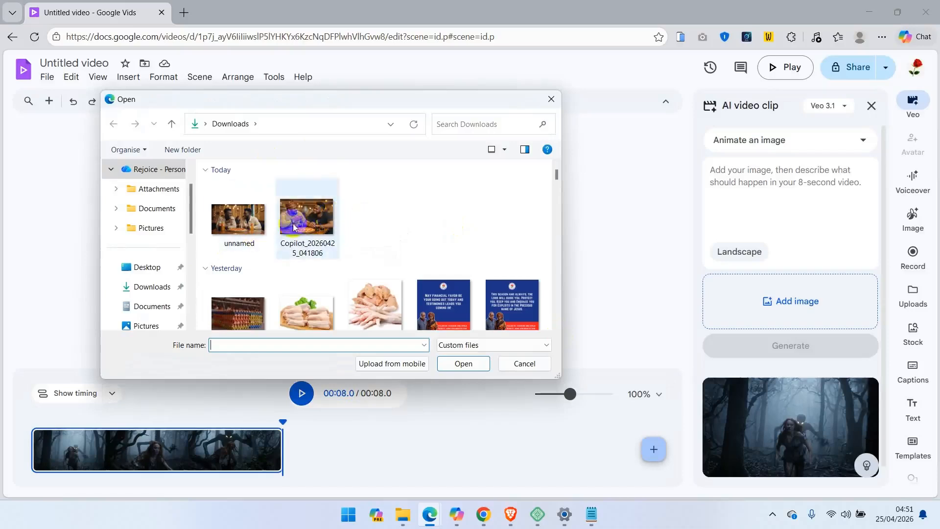
{"action": "left_click", "coordinate": [313, 219]}
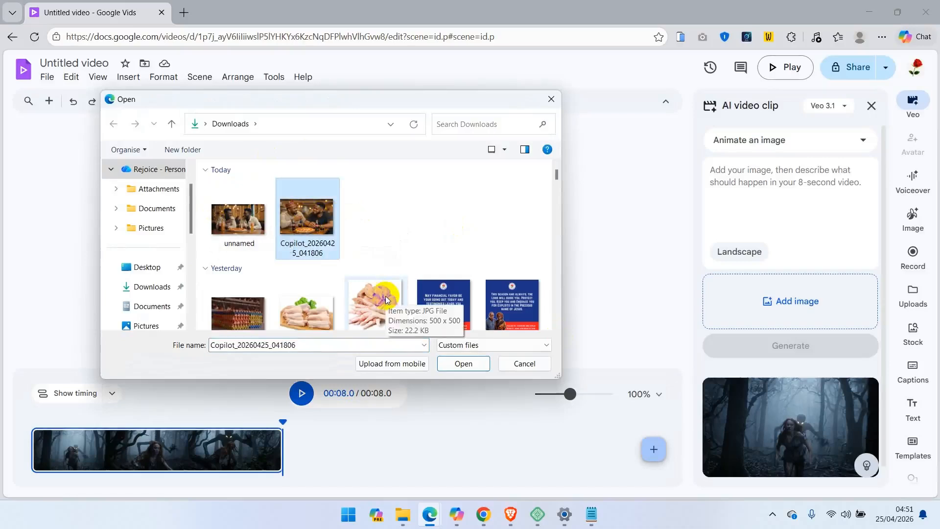
{"action": "left_click", "coordinate": [463, 363]}
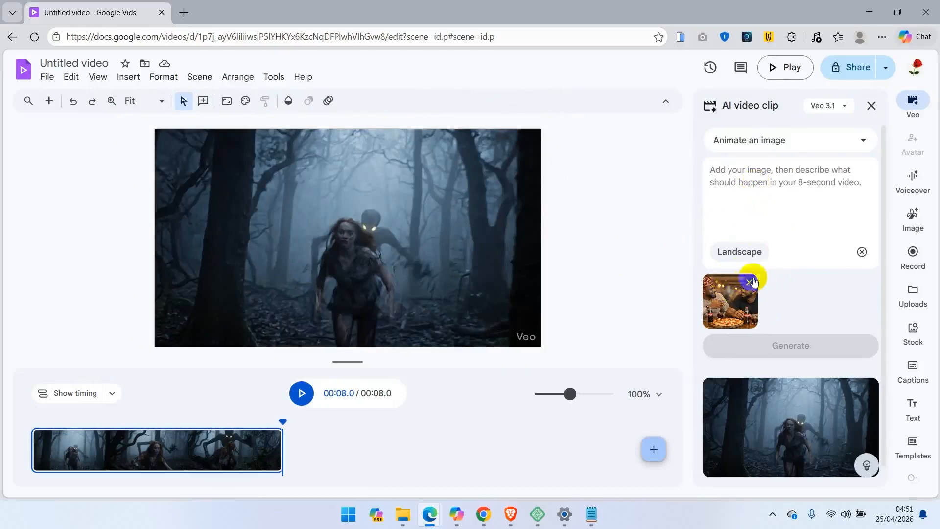
Paste a prompt adding gestures and the left guy's script line, and generate the animated clip.
{"action": "left_click", "coordinate": [748, 183]}
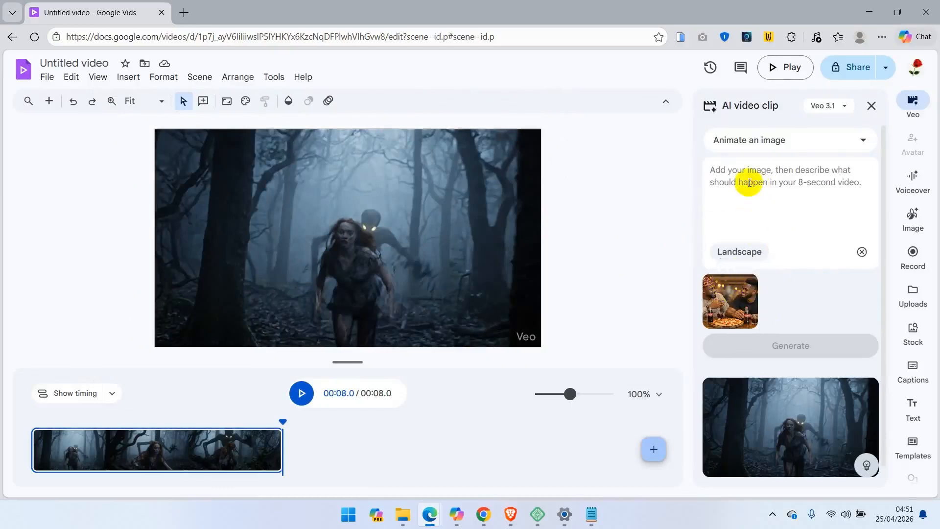
{"action": "type", "text": "Add gestures and little body movements. Guy by the left script: James, How I want take de generate my videos now again?"}
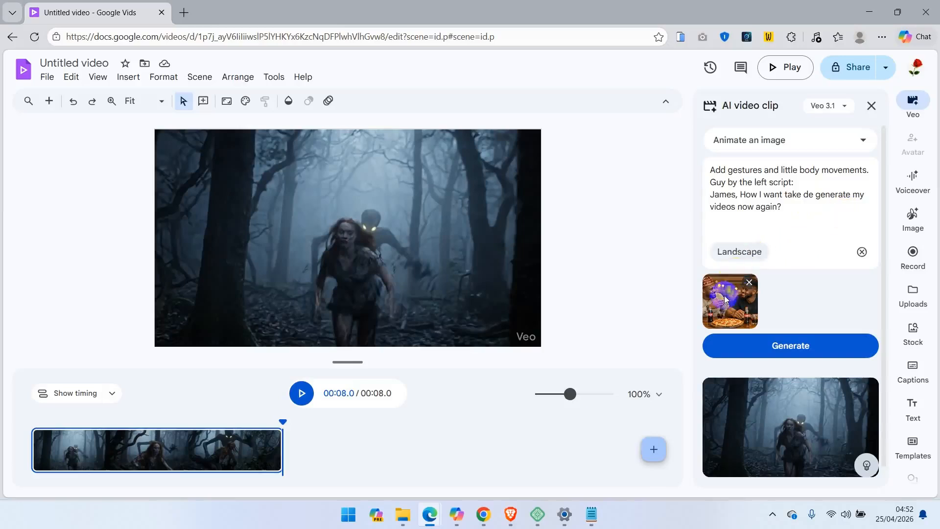
{"action": "left_click", "coordinate": [788, 345]}
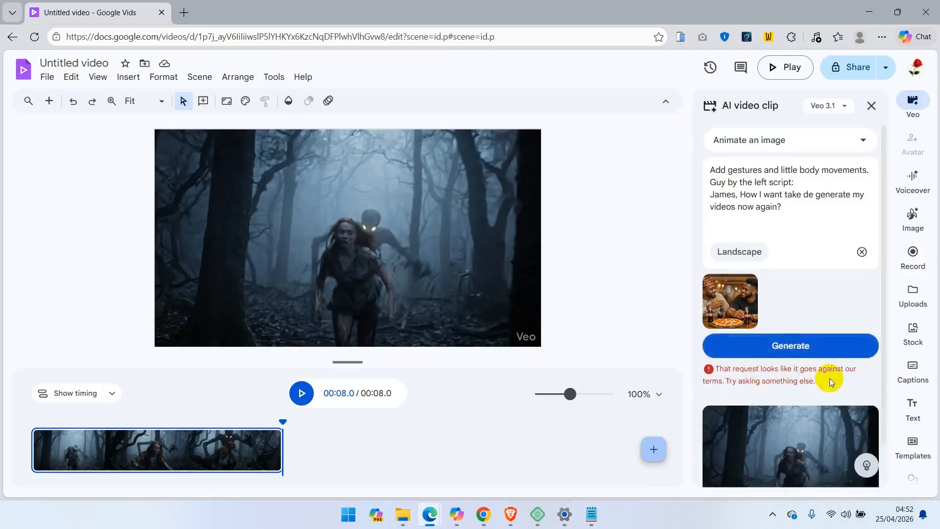
{"action": "left_click", "coordinate": [789, 352]}
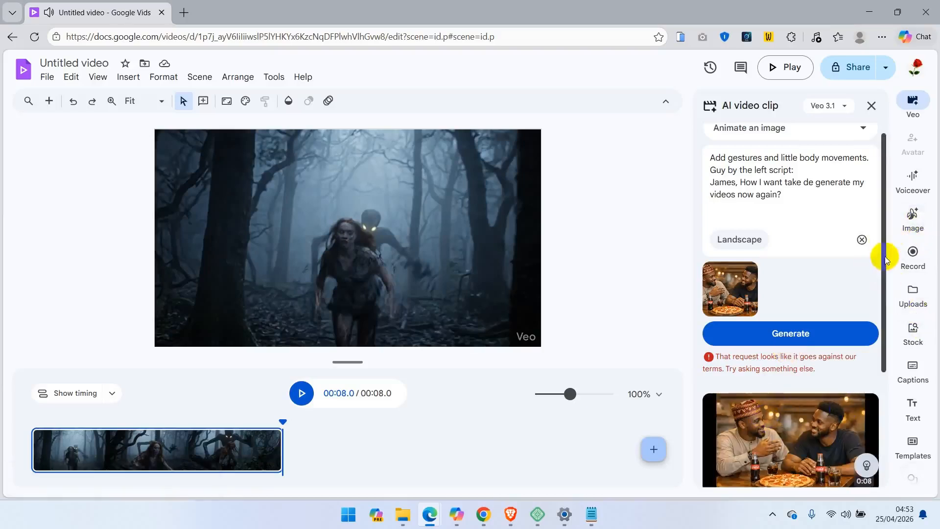
Add the newly generated clip of the two men to the timeline after the existing clip.
{"action": "scroll", "coordinate": [877, 293], "scroll_direction": "down", "scroll_amount": 3}
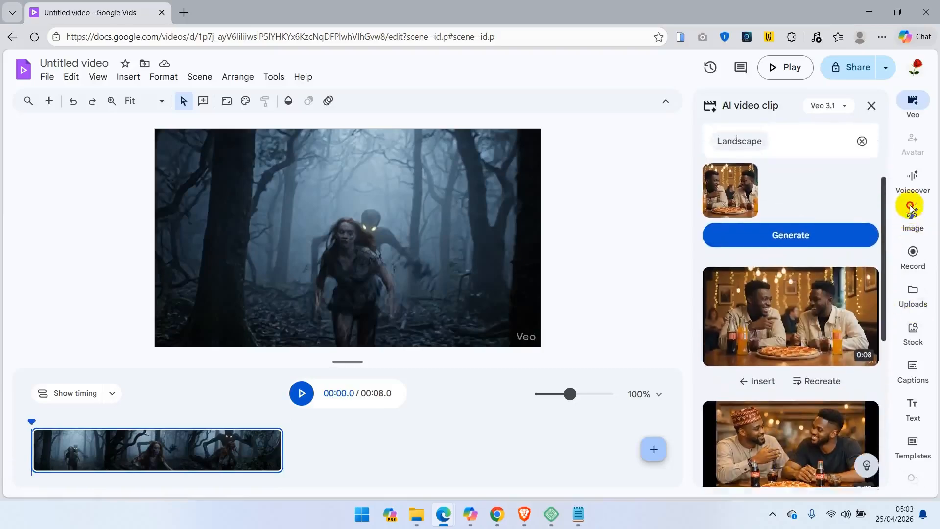
{"action": "scroll", "coordinate": [751, 285], "scroll_direction": "up", "scroll_amount": 3}
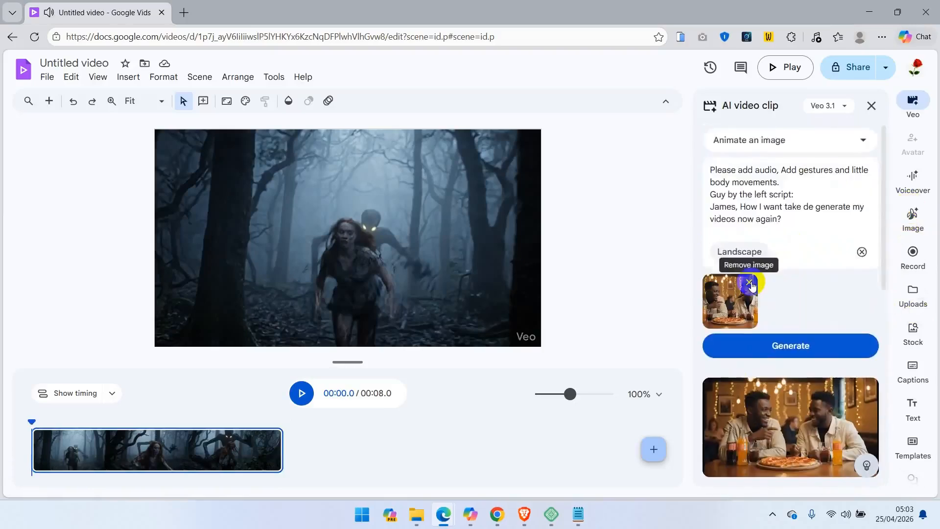
{"action": "left_click_drag", "start_coordinate": [884, 164], "coordinate": [898, 212]}
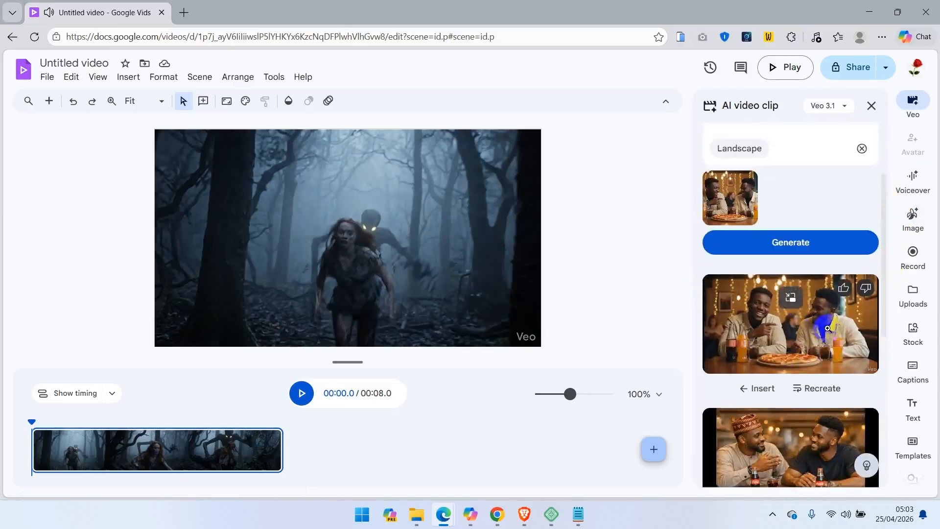
{"action": "scroll", "coordinate": [807, 414], "scroll_direction": "up", "scroll_amount": 3}
{"action": "left_click_drag", "start_coordinate": [807, 413], "coordinate": [461, 434]}
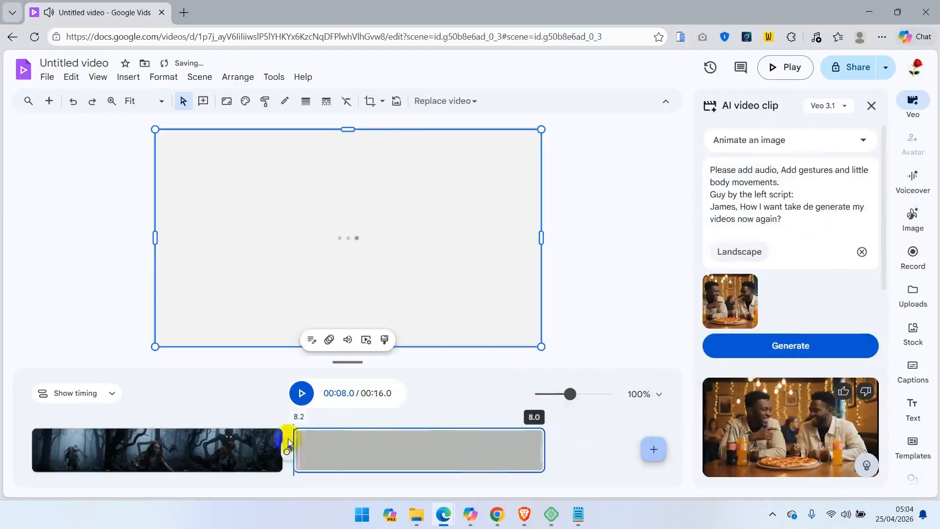
Delete the forest scene clip from the timeline.
{"action": "left_click", "coordinate": [214, 460]}
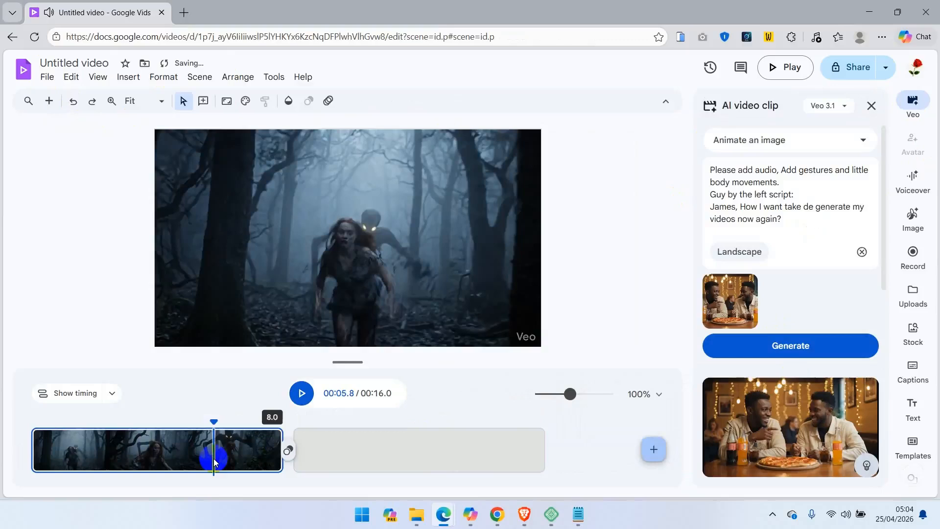
{"action": "key", "text": "Delete"}
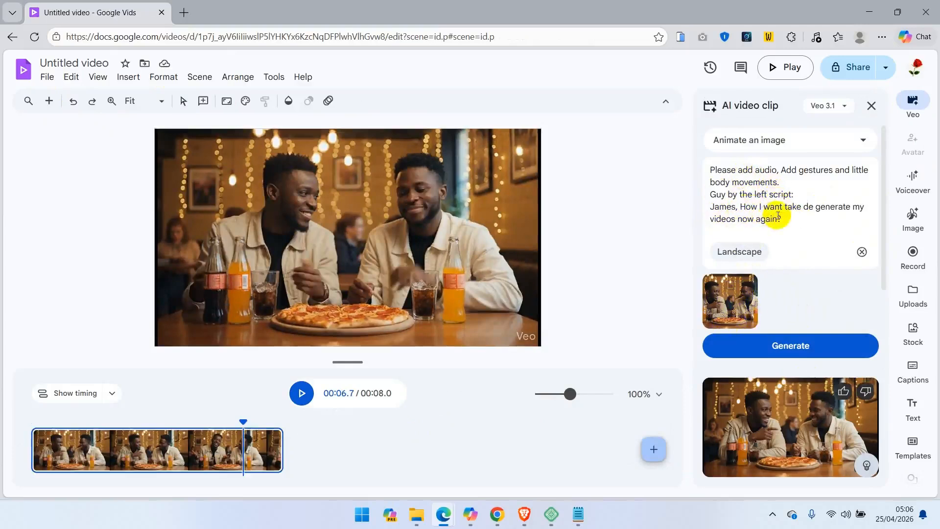
Replace the script in the prompt with the right guy's line 'My brother, Forget Grok…', separate it with a blank line, and generate.
{"action": "left_click_drag", "start_coordinate": [783, 219], "coordinate": [708, 196]}
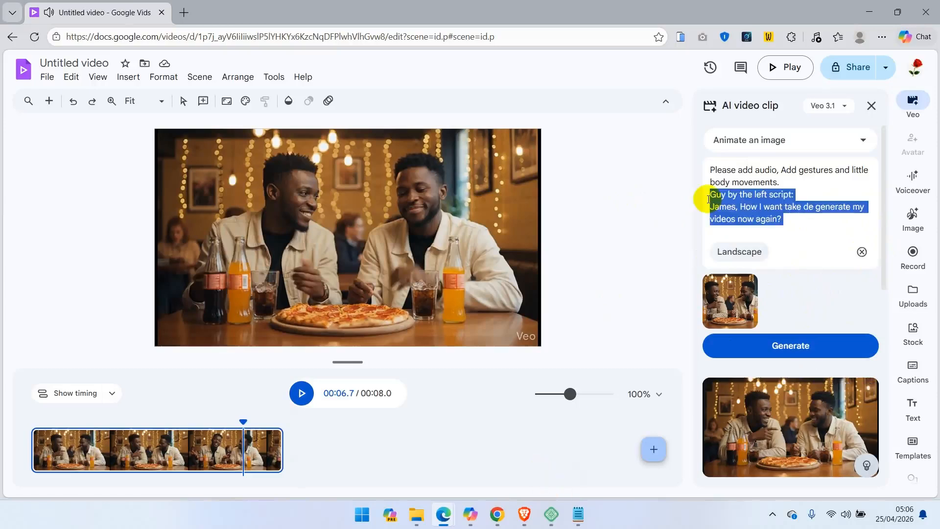
{"action": "type", "text": "My brother, Forget Grok because today I’m showing you a brand new, free AI video generator unlimited access with no subscription required but chop first"}
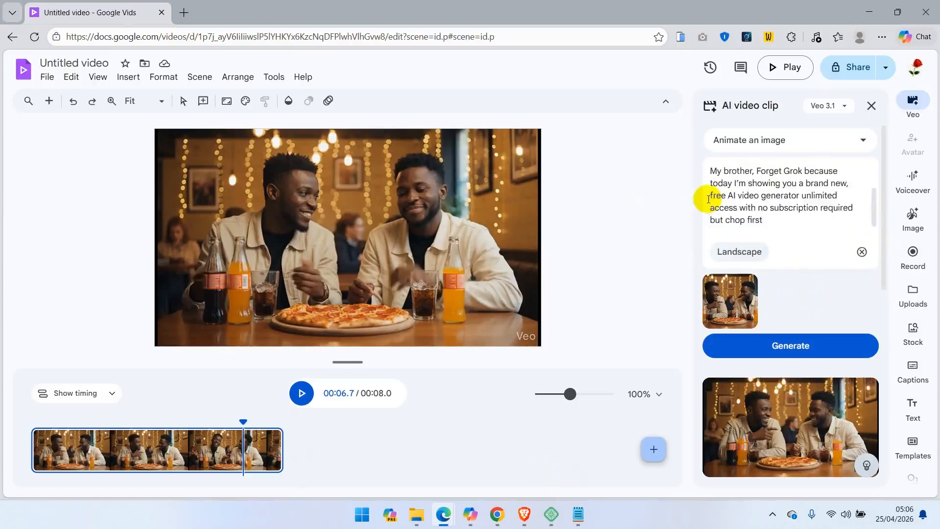
{"action": "left_click", "coordinate": [873, 198]}
{"action": "left_click_drag", "start_coordinate": [873, 198], "coordinate": [869, 179]}
{"action": "left_click", "coordinate": [816, 180]}
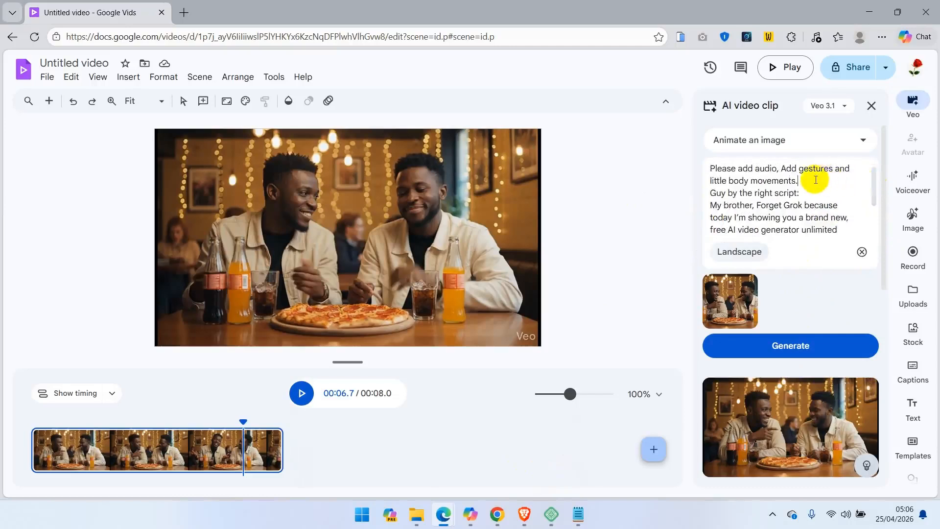
{"action": "key", "text": "Return"}
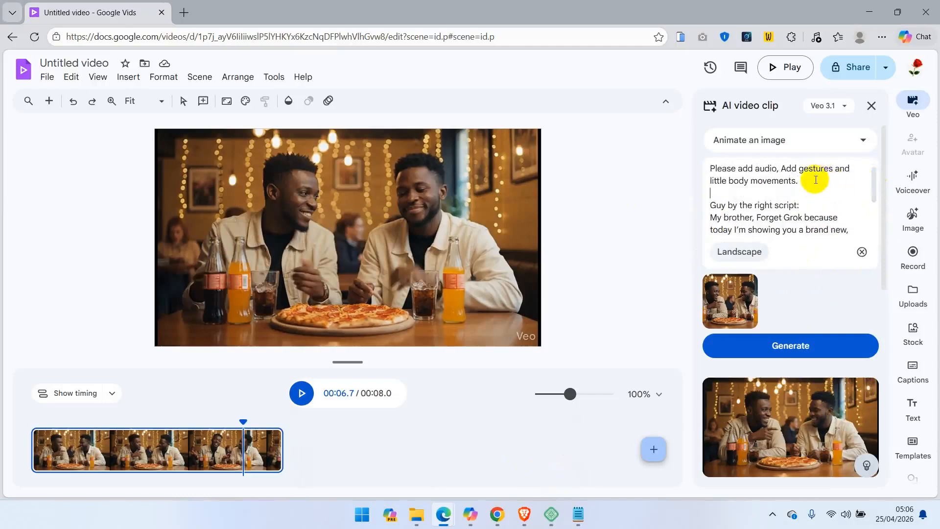
{"action": "left_click", "coordinate": [784, 338]}
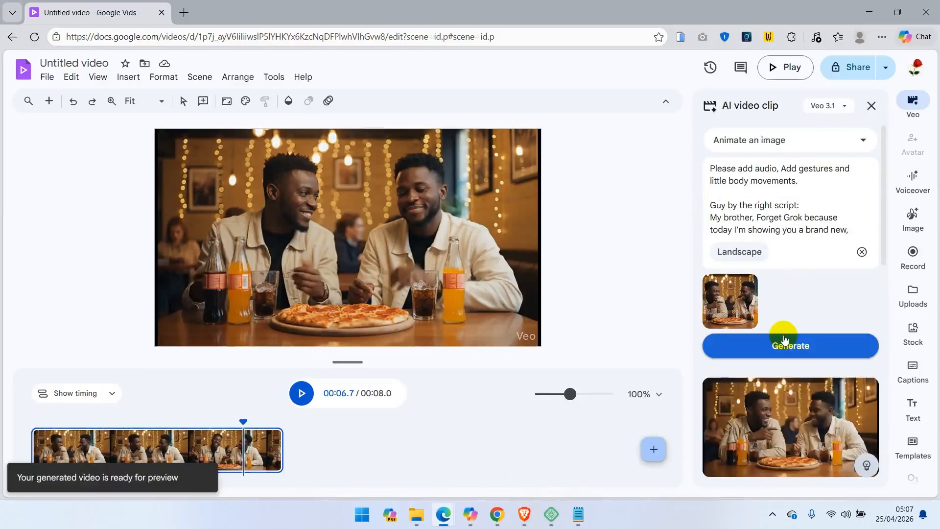
Switch to Notepad, copy the left guy's next line 'You don't mean it! Please I can't wait o!', and return to Vids.
{"action": "left_click", "coordinate": [578, 514]}
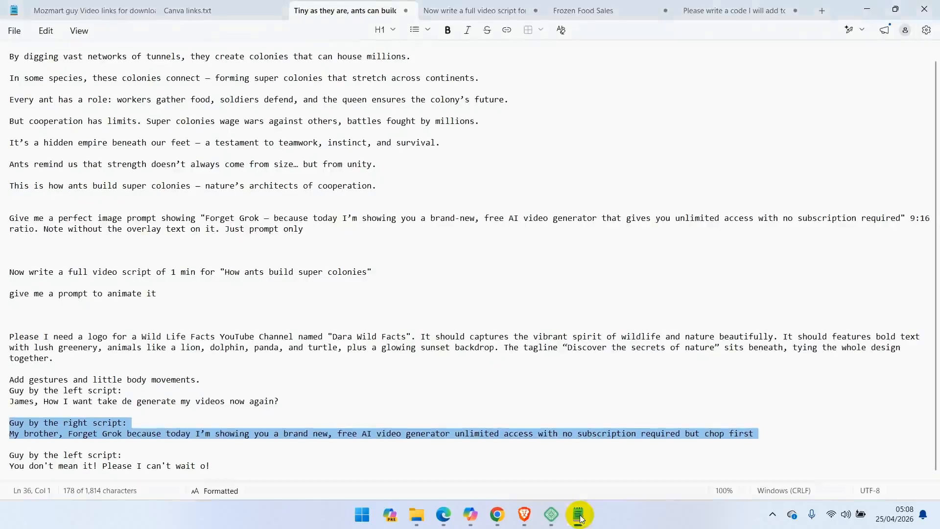
{"action": "left_click_drag", "start_coordinate": [223, 465], "coordinate": [6, 459]}
{"action": "key", "text": "ctrl+c"}
{"action": "mouse_move", "coordinate": [443, 514]}
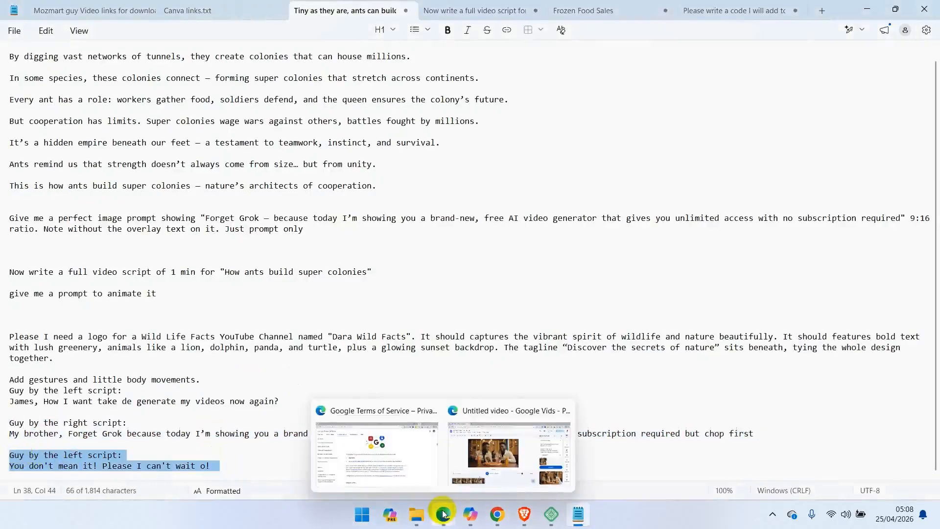
{"action": "left_click", "coordinate": [521, 430]}
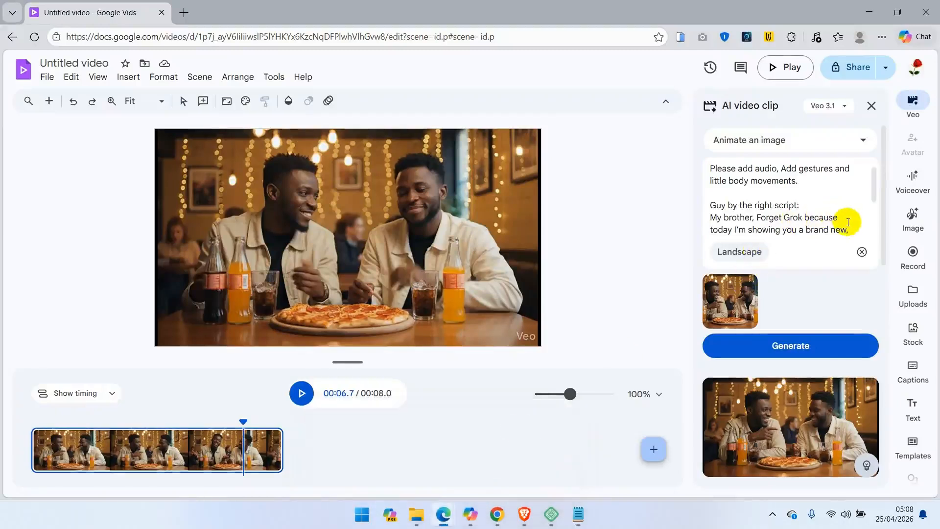
Replace the right guy's script in the prompt with the pasted left guy line.
{"action": "left_click_drag", "start_coordinate": [709, 205], "coordinate": [774, 316]}
{"action": "key", "text": "ctrl+v"}
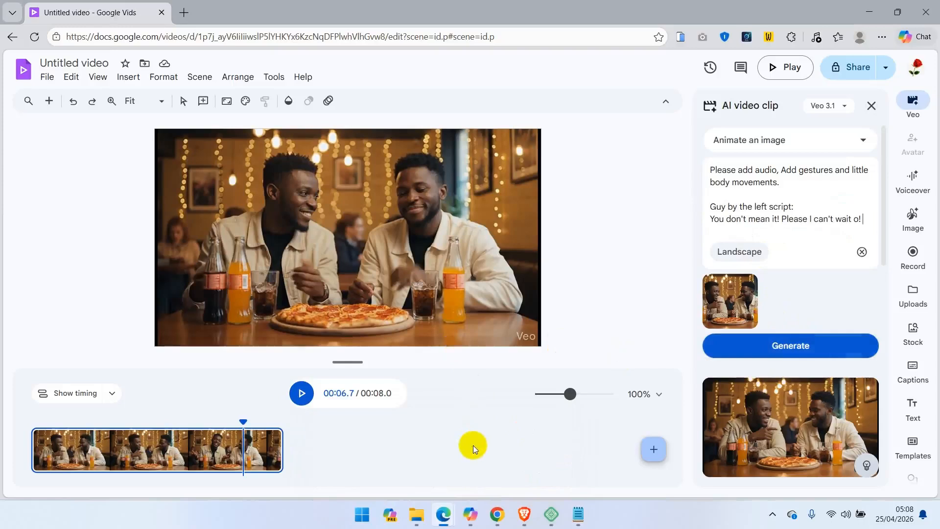
{"action": "left_click", "coordinate": [417, 252]}
{"action": "key", "text": "super+shift+s"}
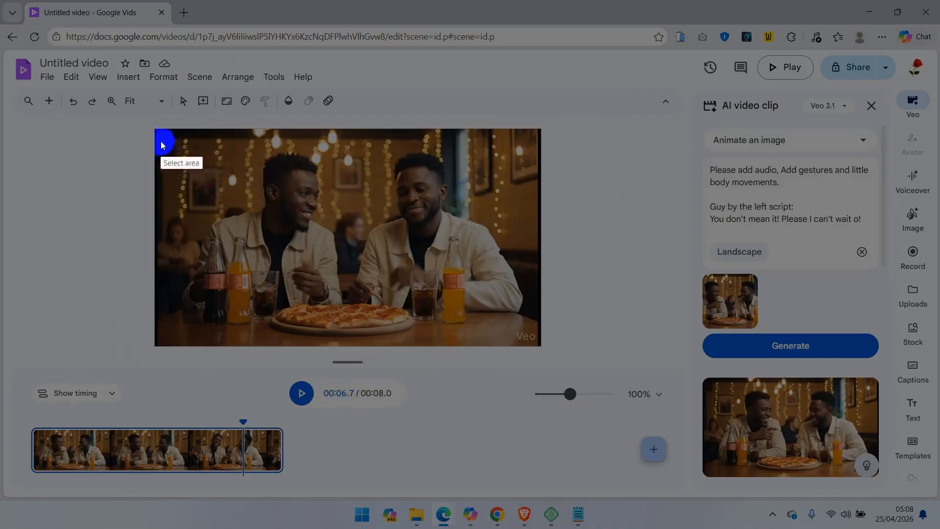
{"action": "mouse_move", "coordinate": [157, 134]}
{"action": "left_mouse_down"}
{"action": "mouse_move", "coordinate": [571, 294]}
{"action": "mouse_move", "coordinate": [545, 322]}
{"action": "mouse_move", "coordinate": [542, 346]}
{"action": "left_mouse_up"}
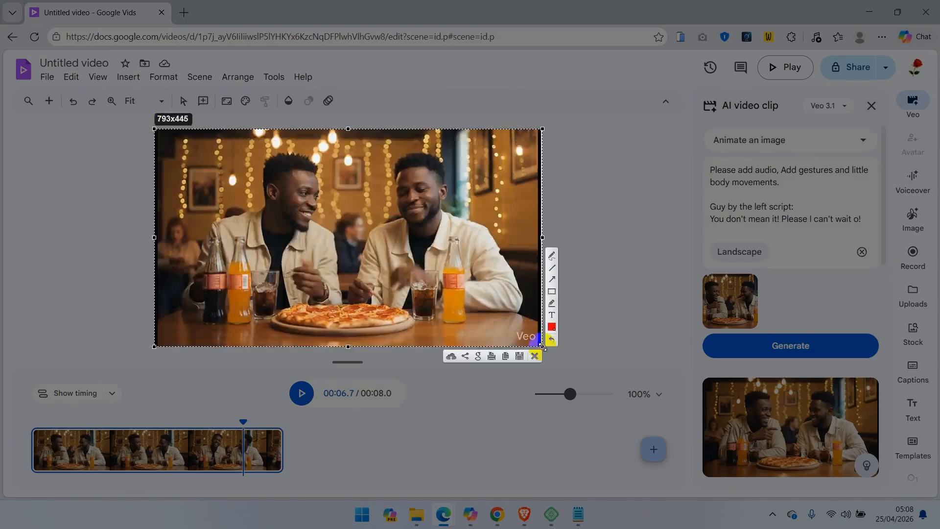
{"action": "left_click", "coordinate": [530, 357]}
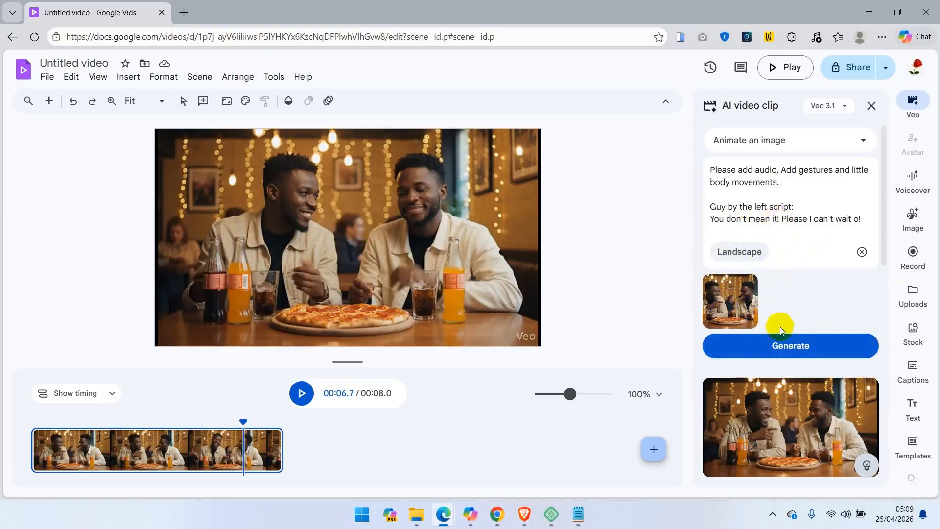
Generate a new clip from the updated prompt.
{"action": "left_click", "coordinate": [793, 344]}
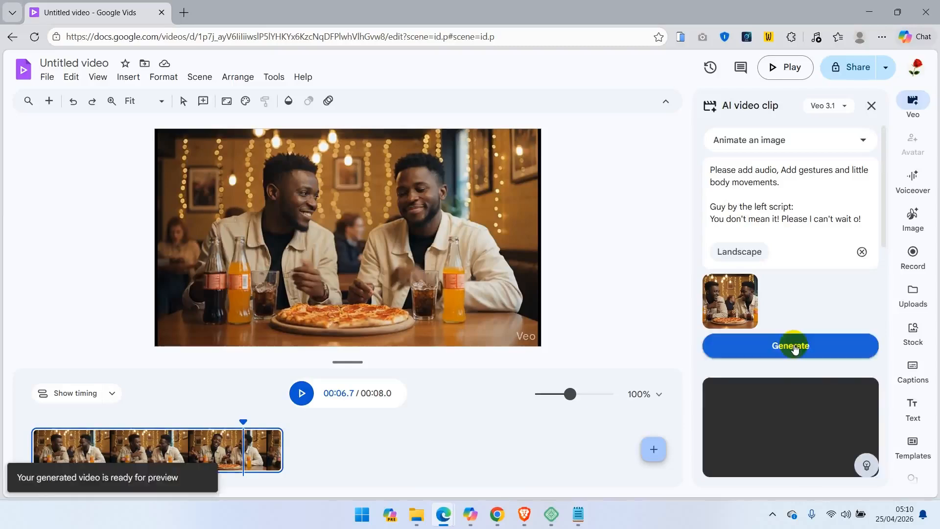
{"action": "left_click", "coordinate": [763, 430]}
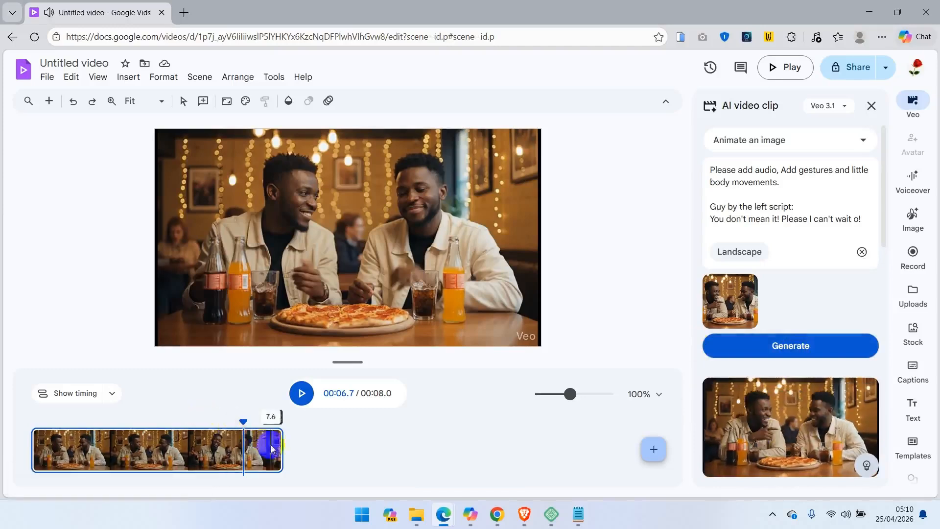
Review the timeline clip's playback and trim its end to about 6.5 seconds.
{"action": "left_click", "coordinate": [257, 454]}
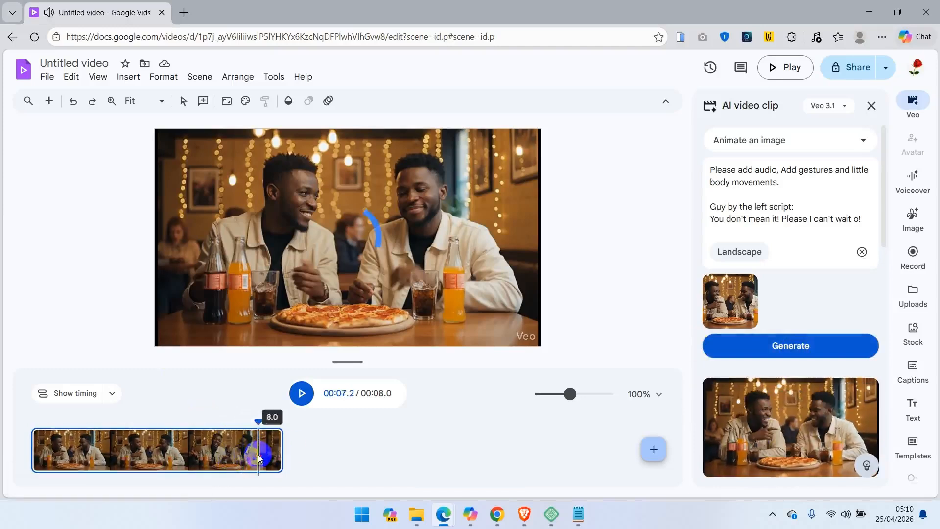
{"action": "left_click", "coordinate": [241, 452]}
{"action": "left_click", "coordinate": [171, 446]}
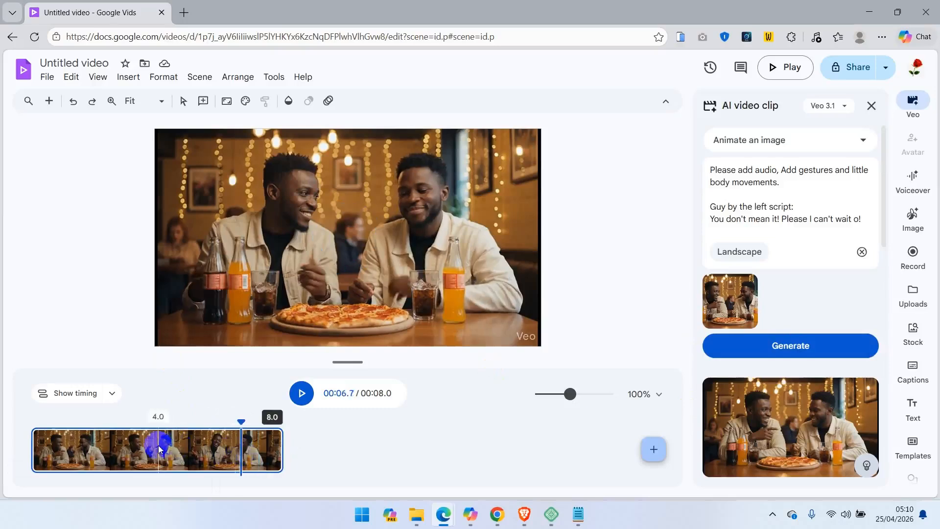
{"action": "left_click", "coordinate": [157, 446]}
{"action": "key", "text": "space"}
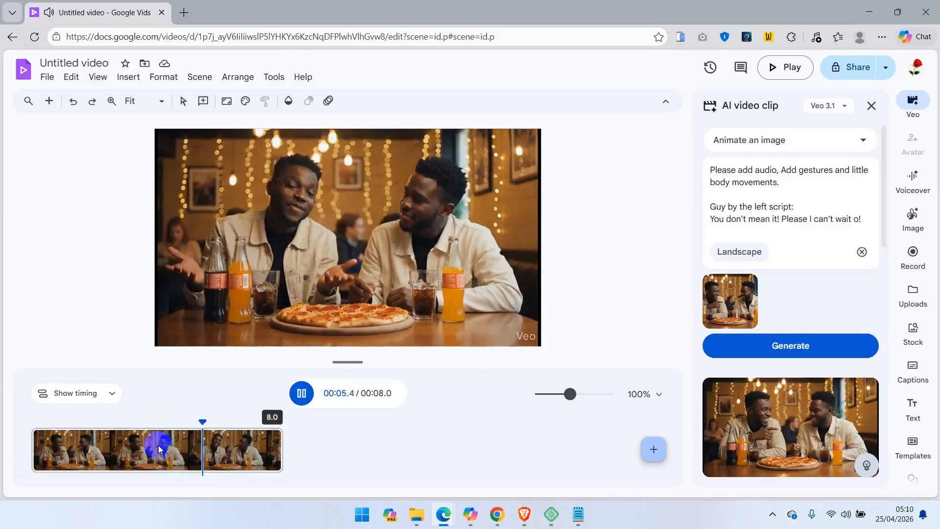
{"action": "key", "text": "space"}
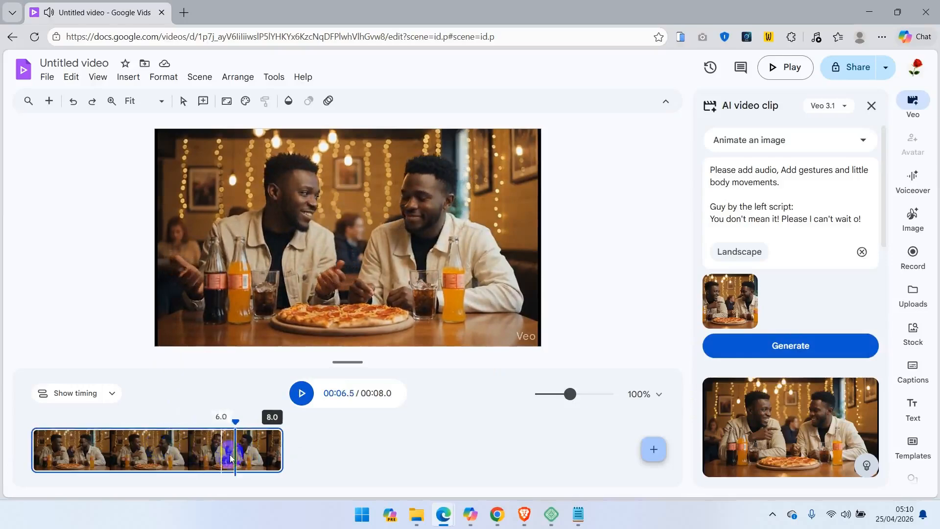
{"action": "left_click", "coordinate": [283, 454]}
{"action": "left_click_drag", "start_coordinate": [283, 455], "coordinate": [235, 456]}
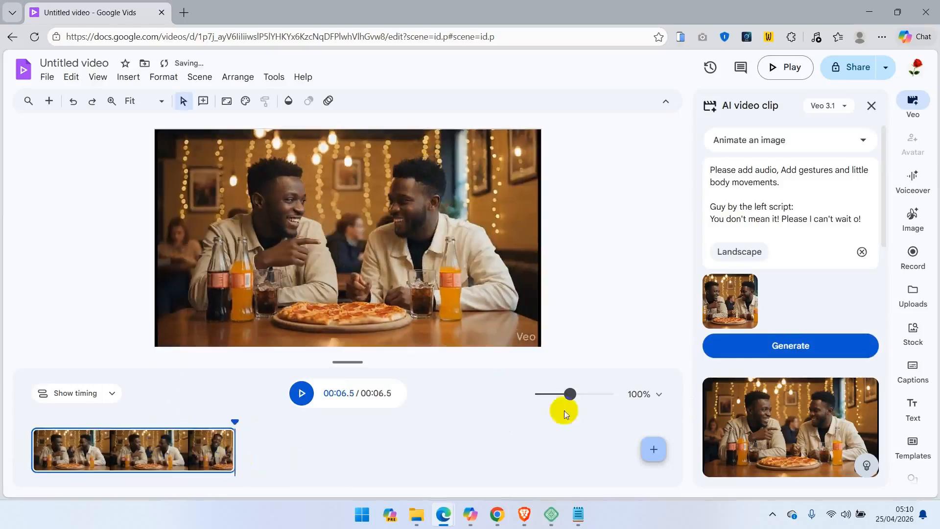
Add the latest generated clip to the timeline after the trimmed clip.
{"action": "left_click_drag", "start_coordinate": [883, 223], "coordinate": [875, 326]}
{"action": "mouse_move", "coordinate": [790, 283]}
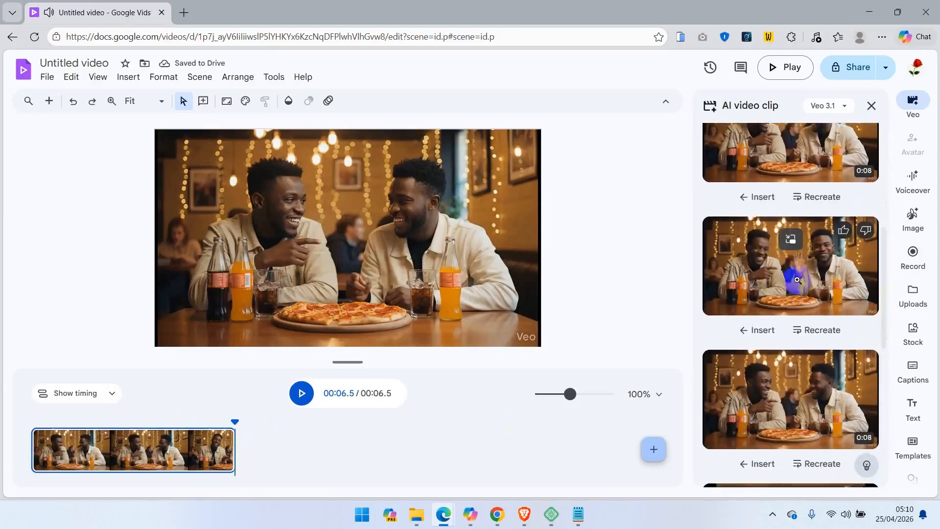
{"action": "left_click_drag", "start_coordinate": [791, 283], "coordinate": [351, 449]}
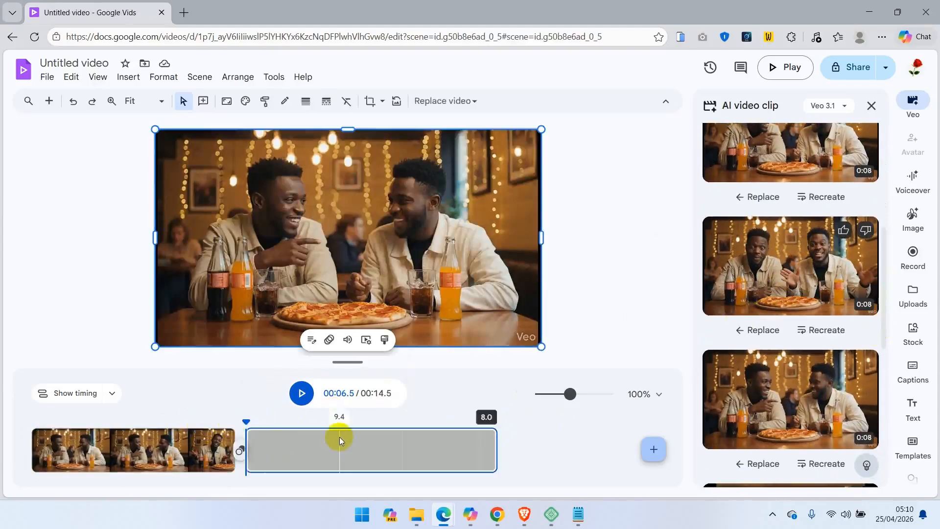
Add another generated clip from the AI video clip results to the end of the timeline.
{"action": "key", "text": "space"}
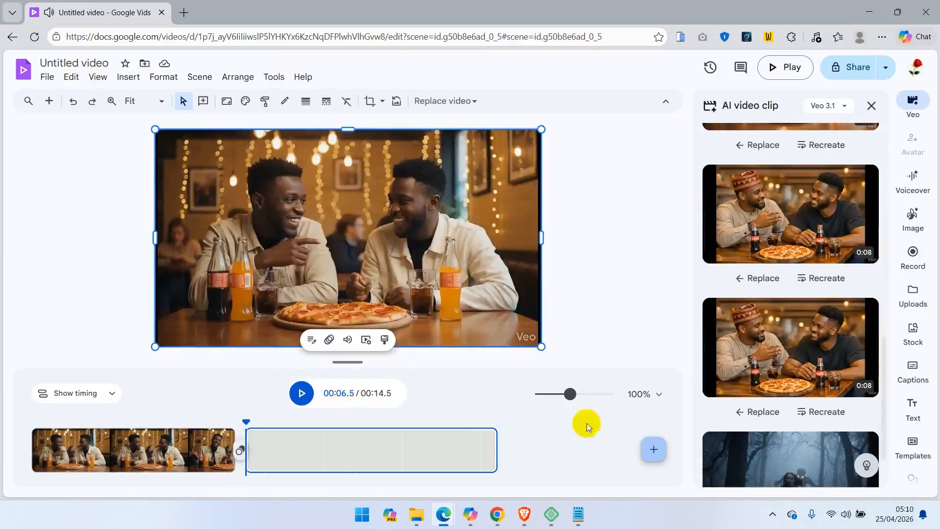
{"action": "left_click_drag", "start_coordinate": [884, 359], "coordinate": [931, 215]}
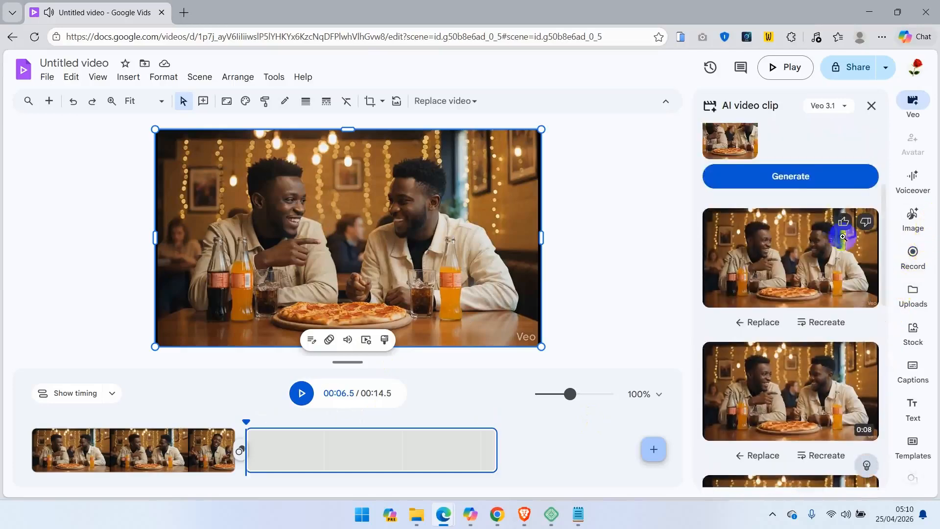
{"action": "left_click", "coordinate": [804, 249]}
{"action": "left_click", "coordinate": [425, 313]}
{"action": "left_click", "coordinate": [436, 333]}
{"action": "left_click", "coordinate": [457, 314]}
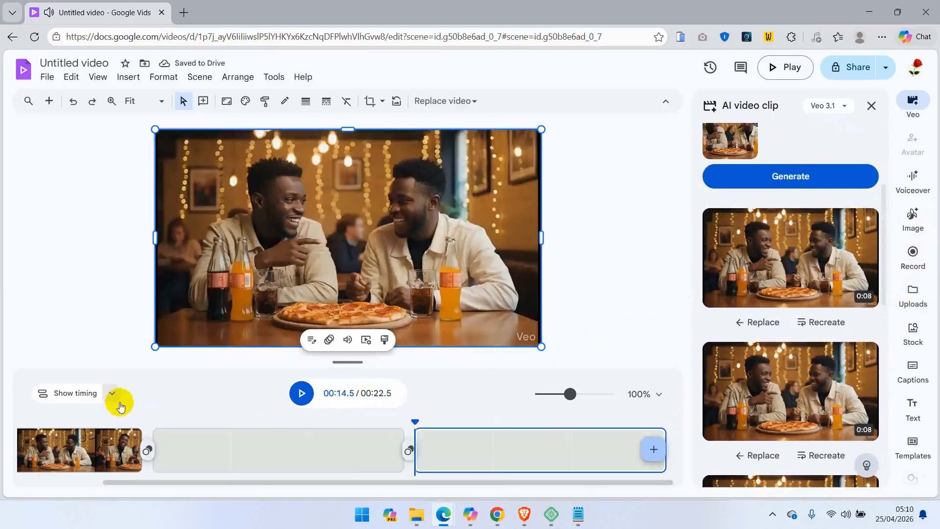
Play the sequence and trim the start of the third clip to about 5.3 seconds long.
{"action": "left_click", "coordinate": [61, 446]}
{"action": "key", "text": "space"}
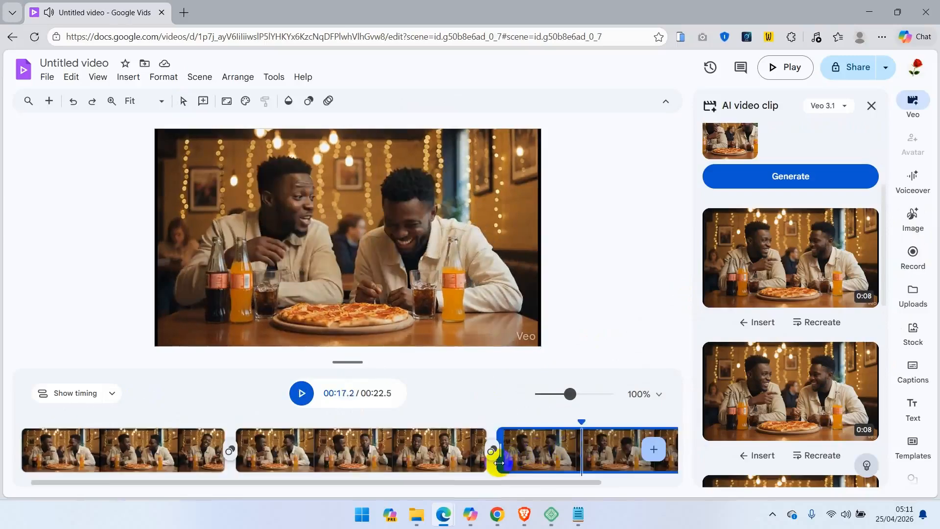
{"action": "left_click_drag", "start_coordinate": [499, 463], "coordinate": [584, 463]}
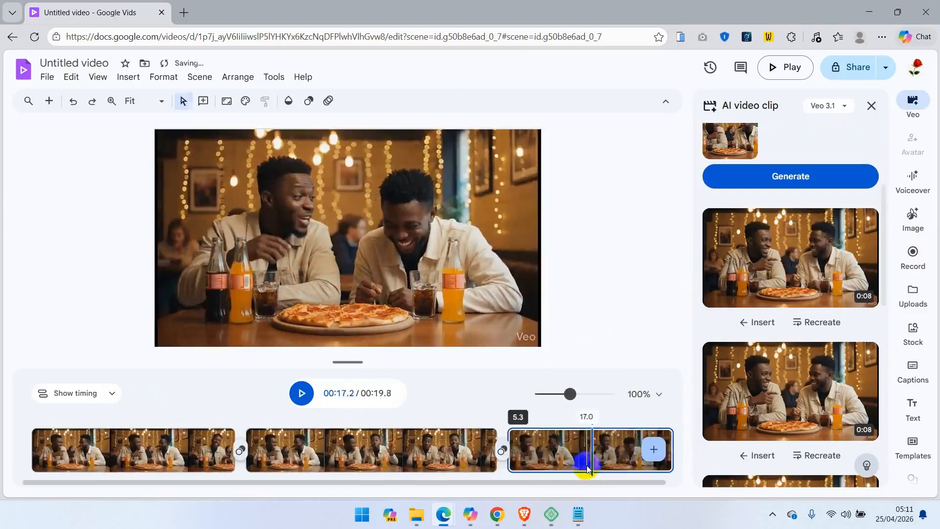
Review playback across the clips and trim the start of the first clip by about 1.7 seconds.
{"action": "left_click", "coordinate": [435, 449]}
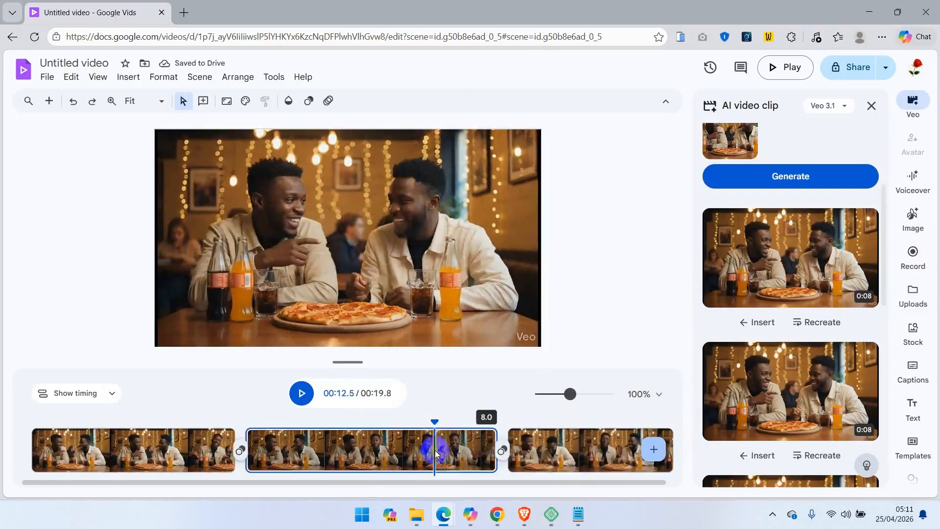
{"action": "left_click", "coordinate": [319, 450]}
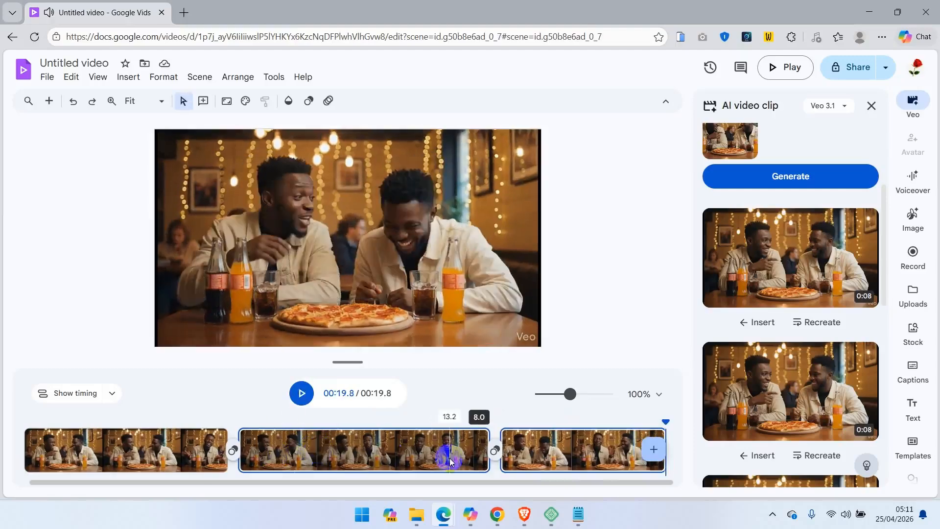
{"action": "left_click", "coordinate": [433, 437]}
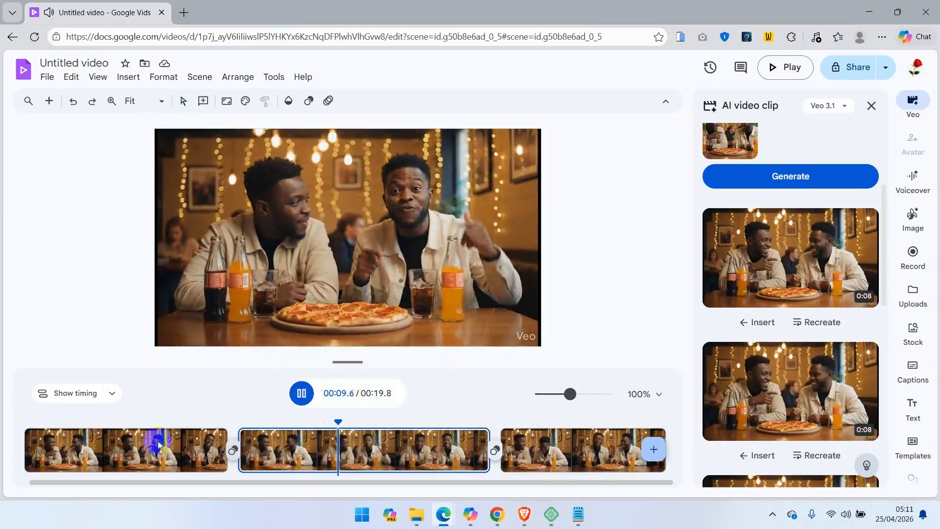
{"action": "left_click", "coordinate": [53, 436]}
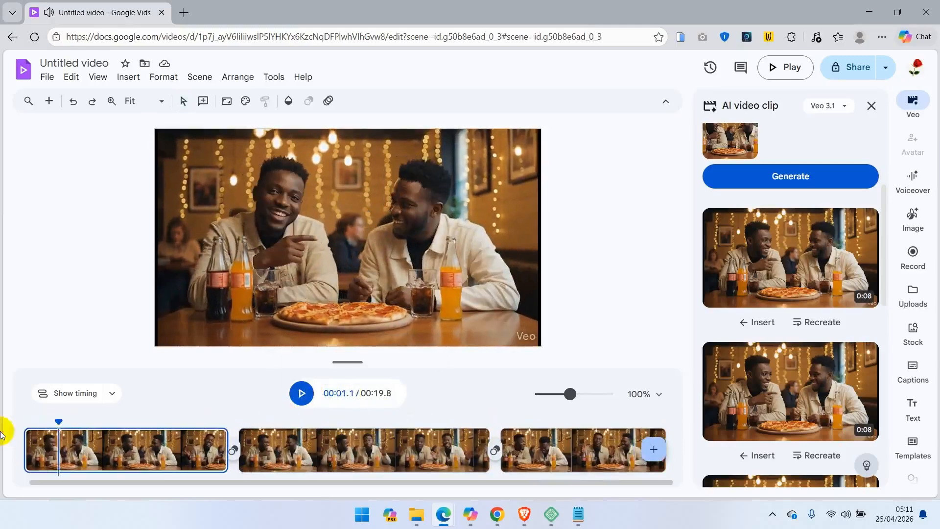
{"action": "left_click", "coordinate": [28, 441]}
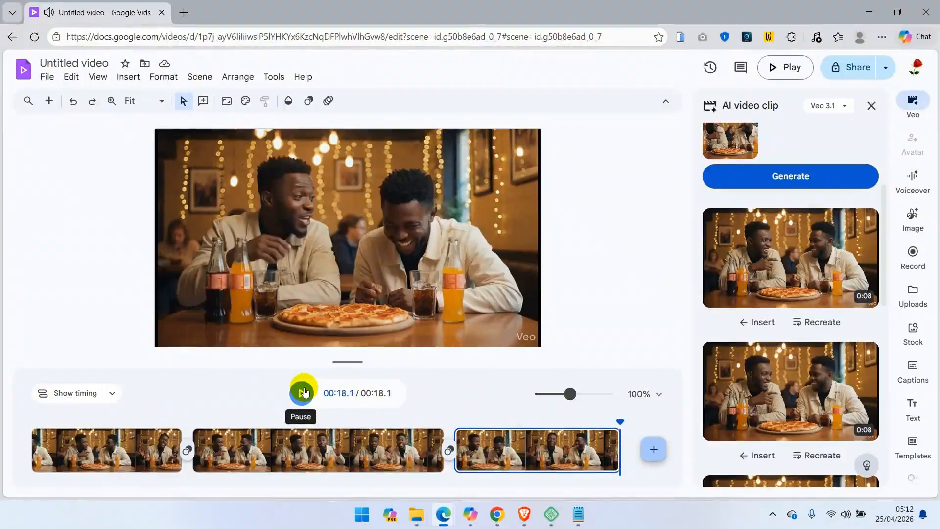
{"action": "left_click", "coordinate": [303, 393]}
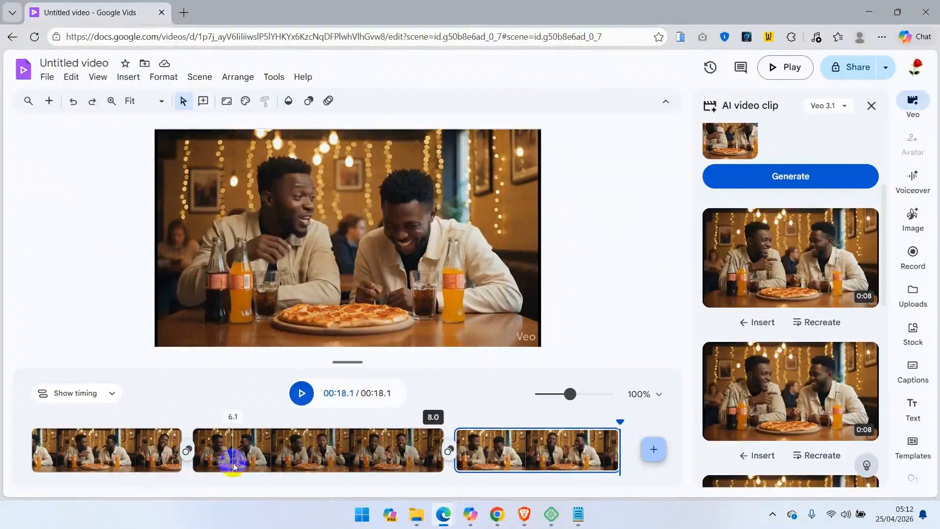
Download the finished video as an MP4 file.
{"action": "left_click", "coordinate": [47, 77]}
{"action": "mouse_move", "coordinate": [100, 206]}
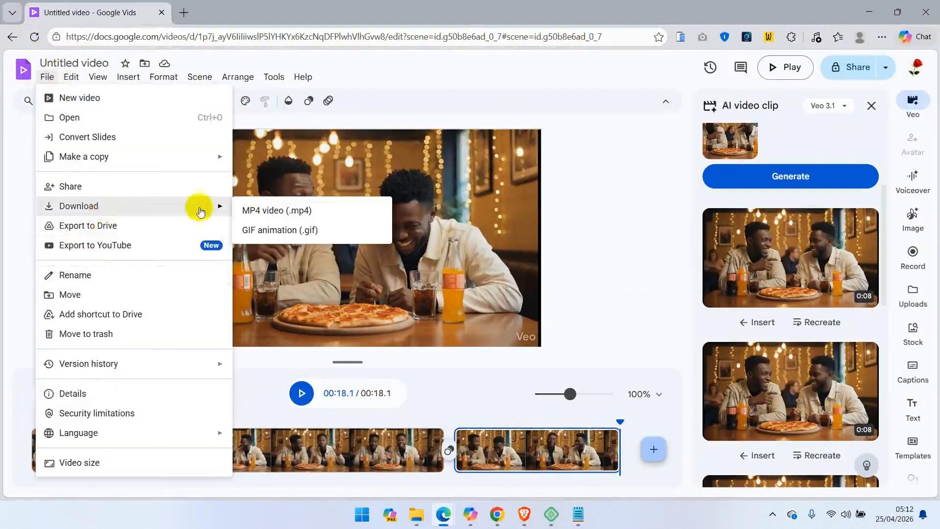
{"action": "left_click", "coordinate": [278, 210]}
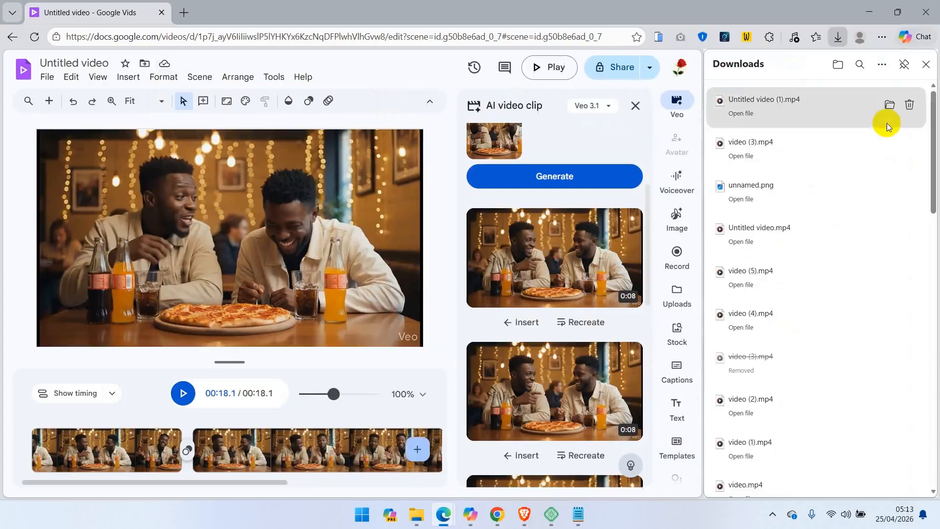
{"action": "left_click", "coordinate": [927, 65]}
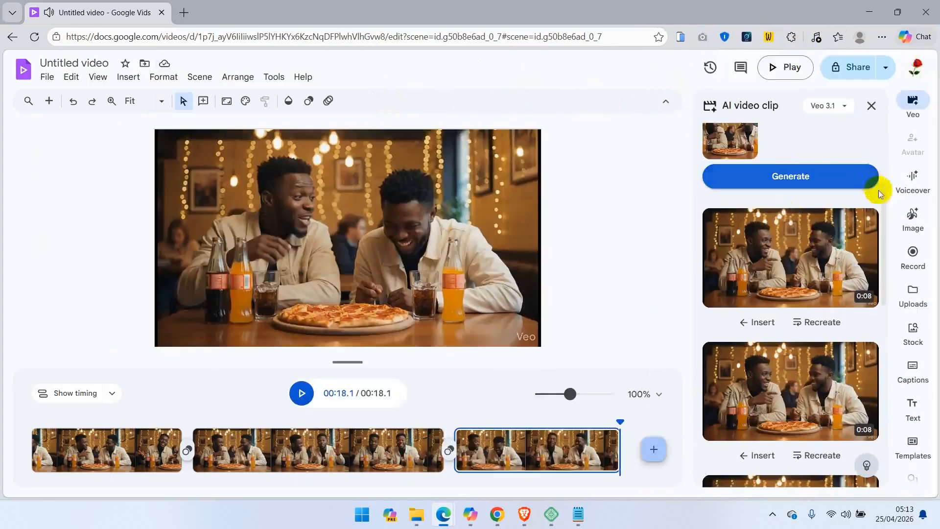
{"action": "left_click_drag", "start_coordinate": [881, 193], "coordinate": [887, 111]}
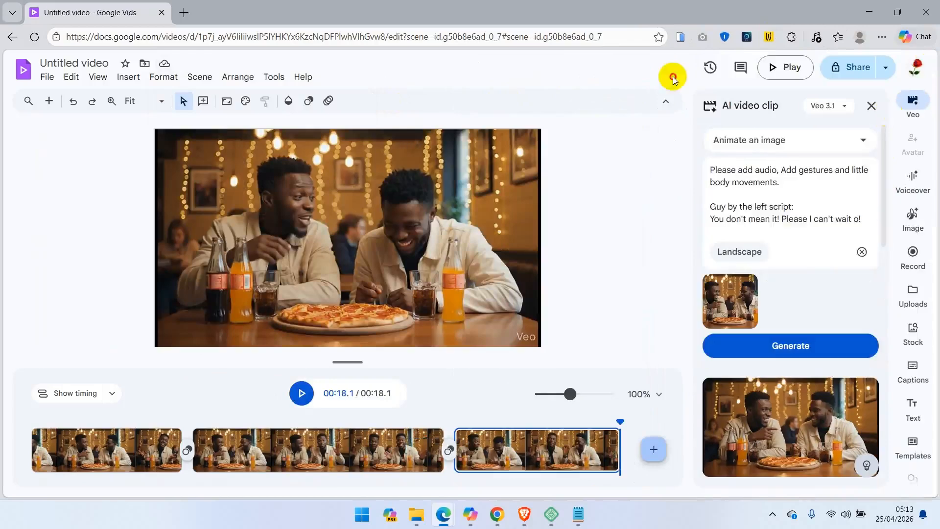